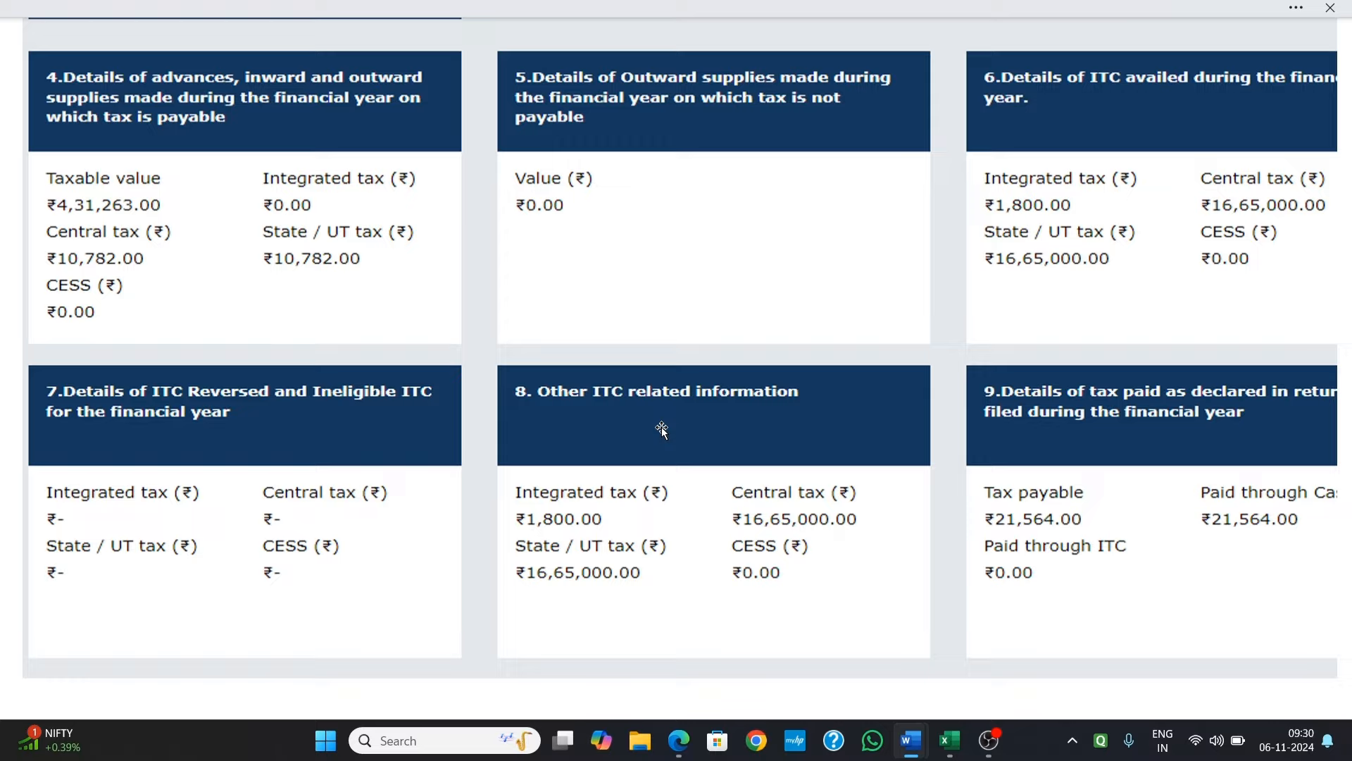
Switch to the OPSI RECO 2324 workbook in Excel and review the Tally versus 3B comparisons on the ITC sheet.
mouse_move(942, 748)
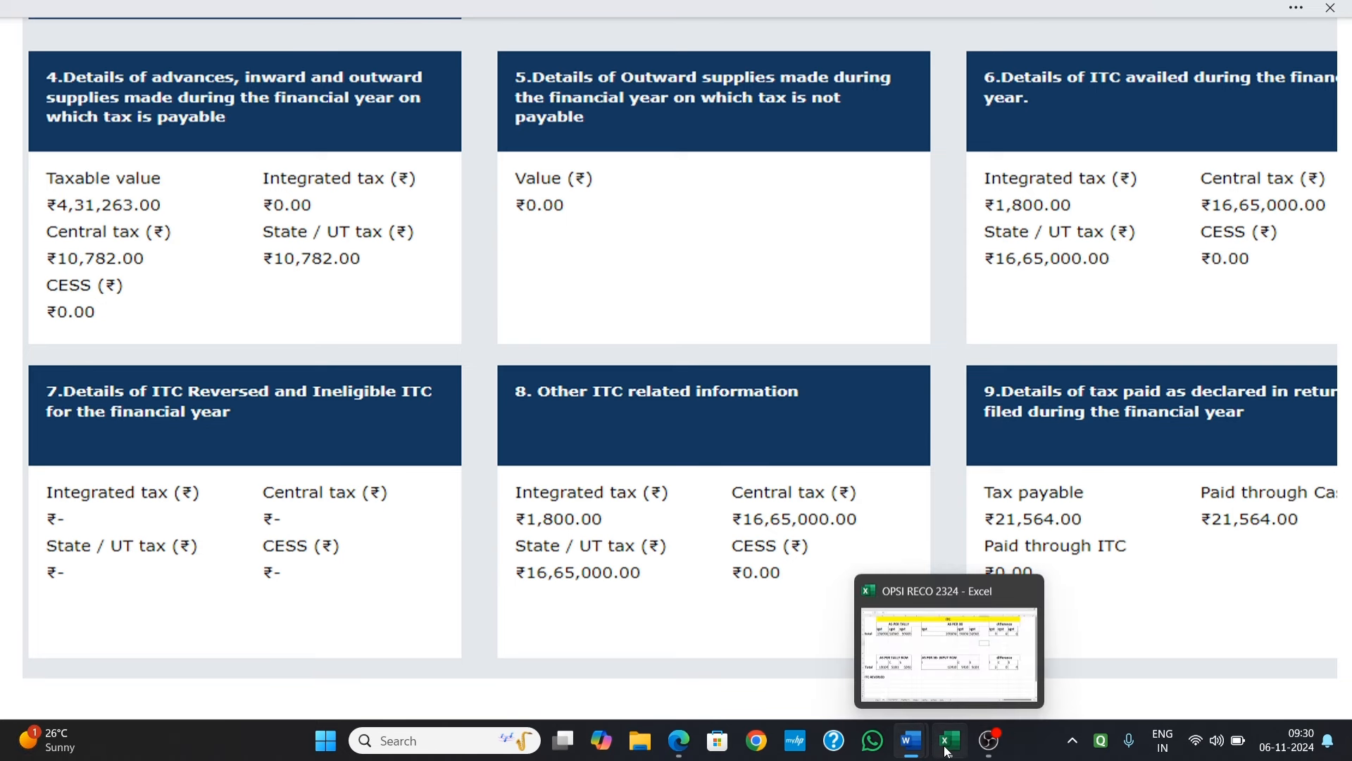
left_click(951, 686)
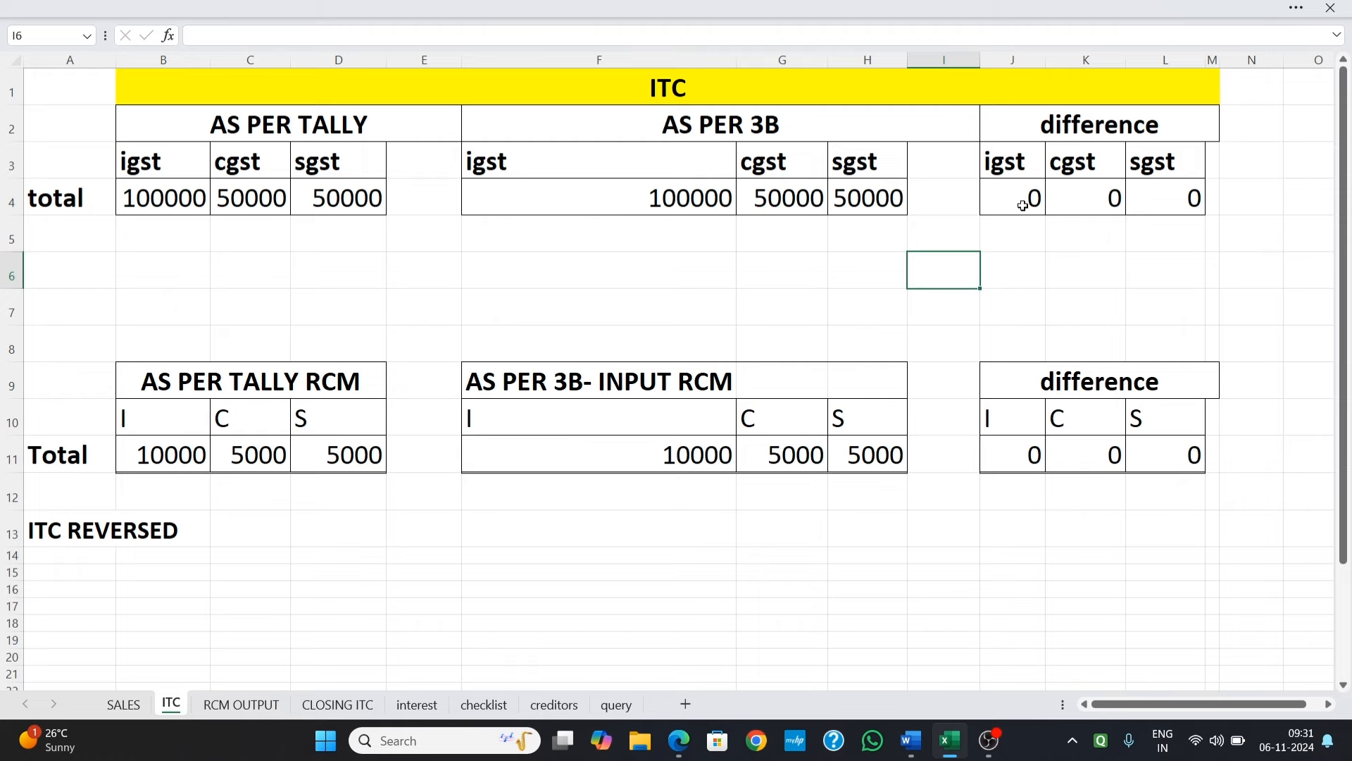
scroll(1023, 205, "down", 6)
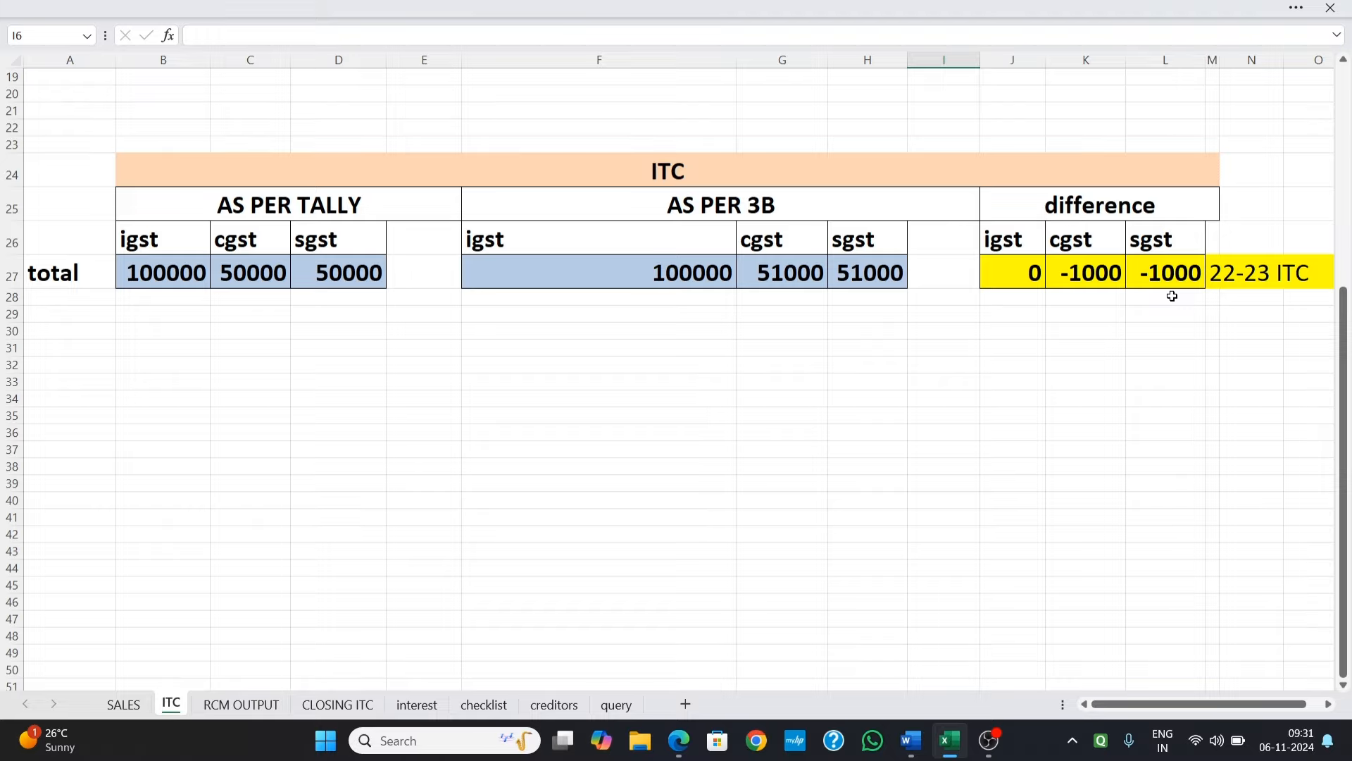
scroll(1172, 296, "up", 6)
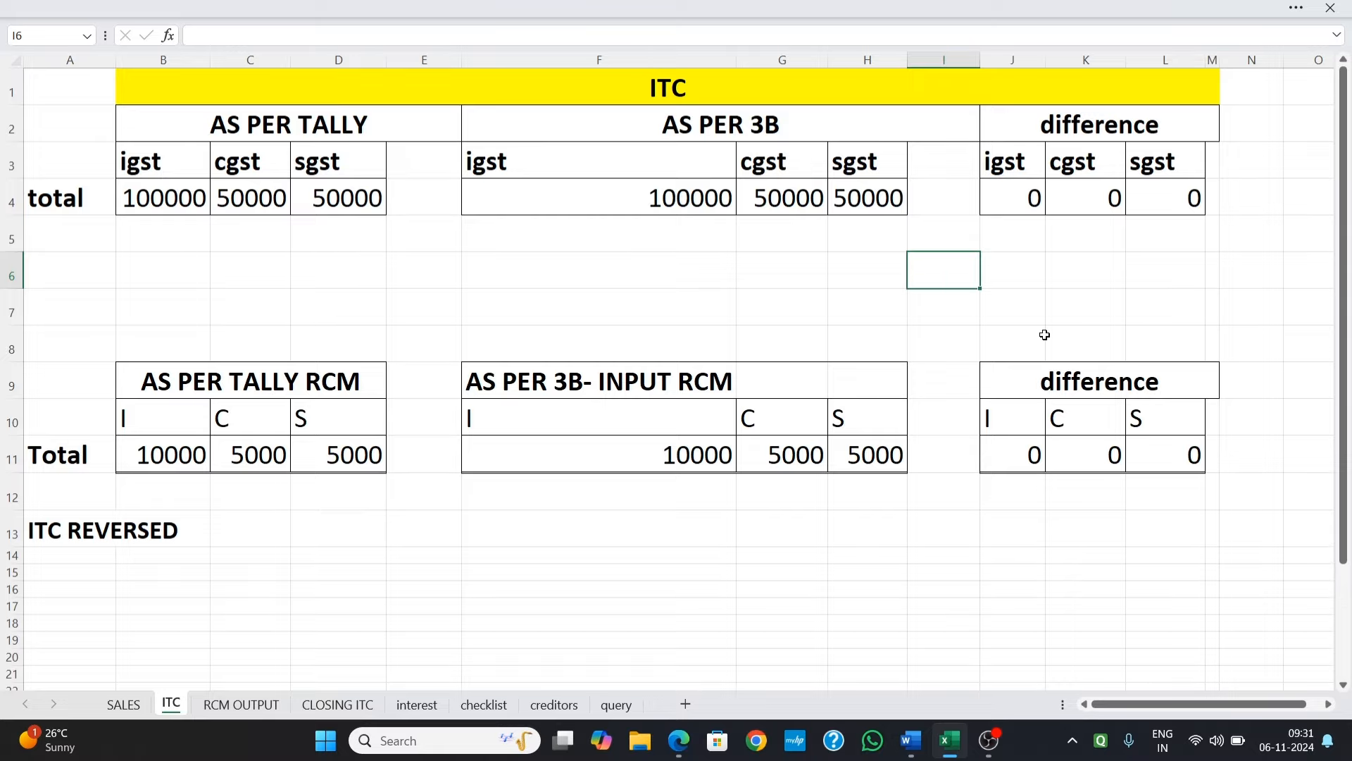
Open the TABLE 6 document in Word and check row (A) against the Eligible ITC table of the GSTR-3B PDF in Edge.
mouse_move(911, 741)
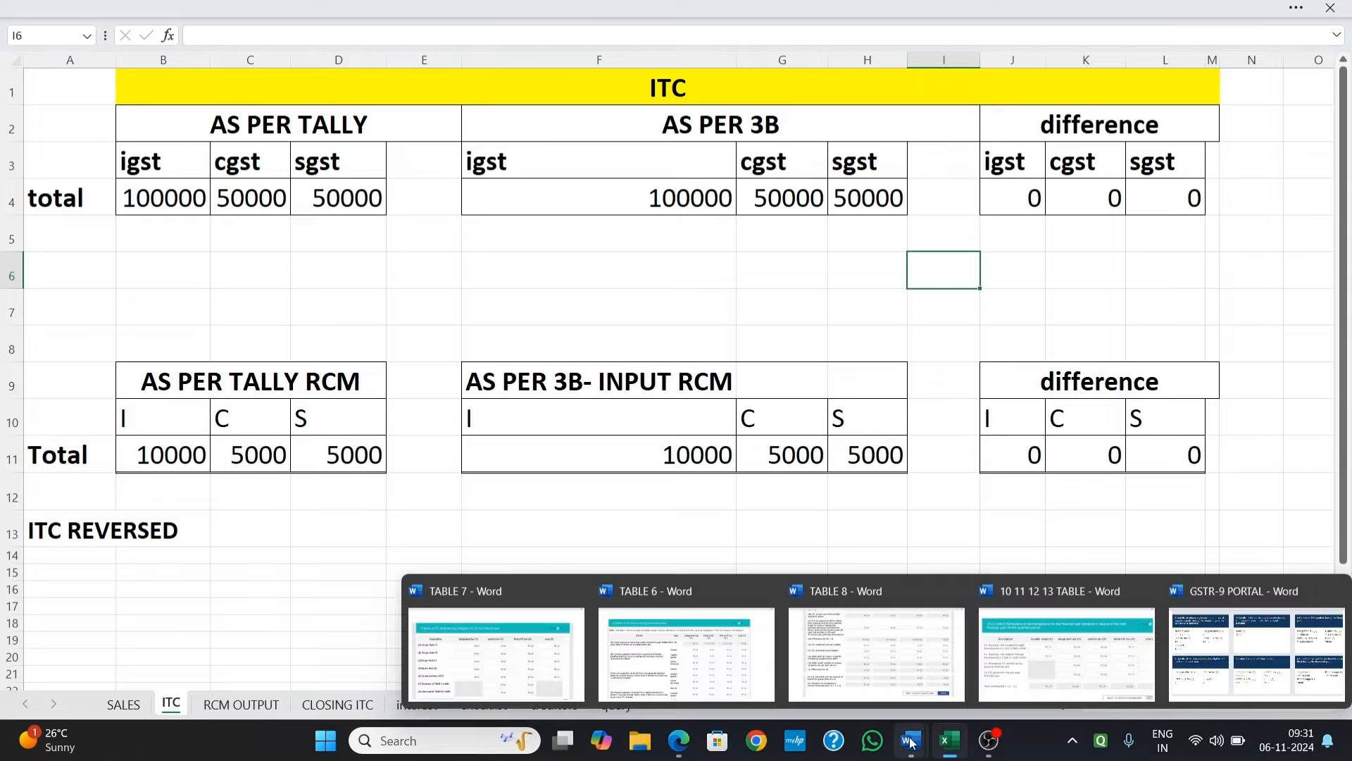
left_click(710, 660)
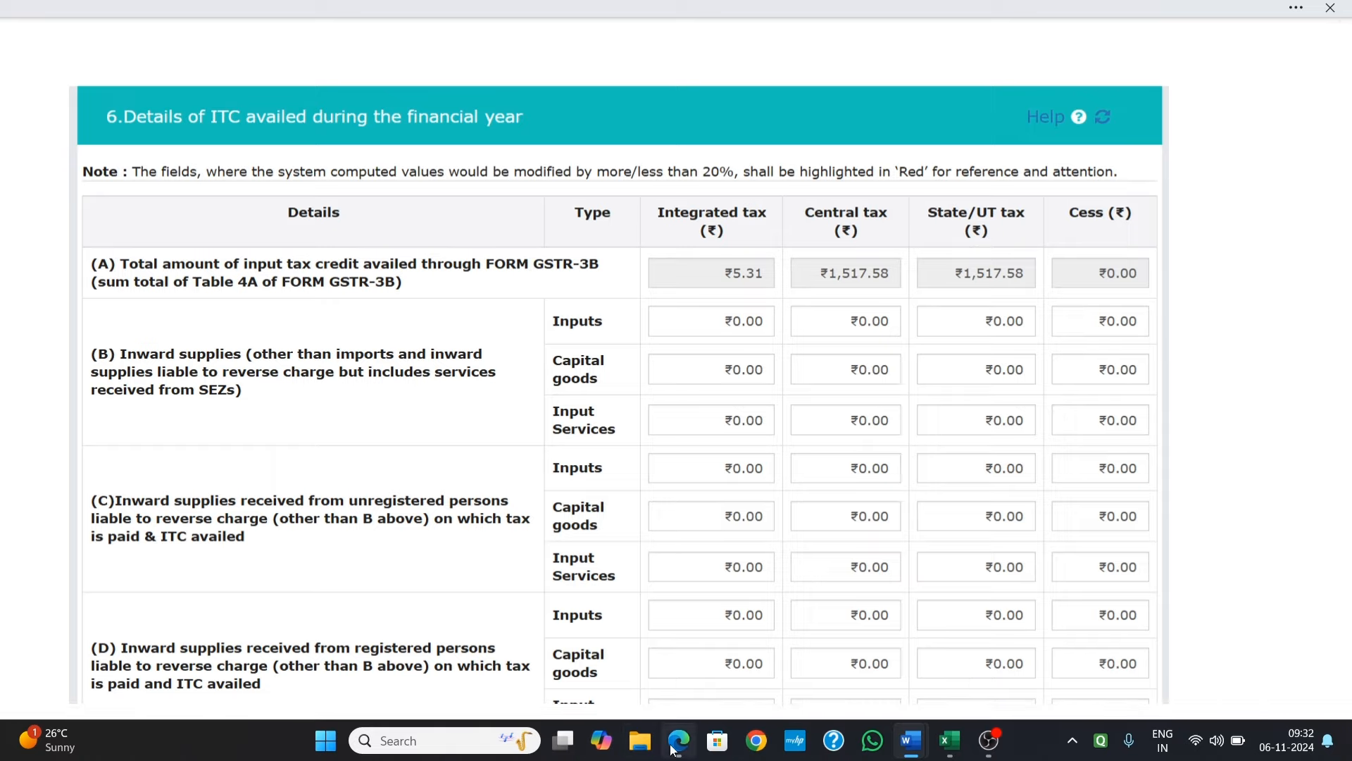
left_click(675, 666)
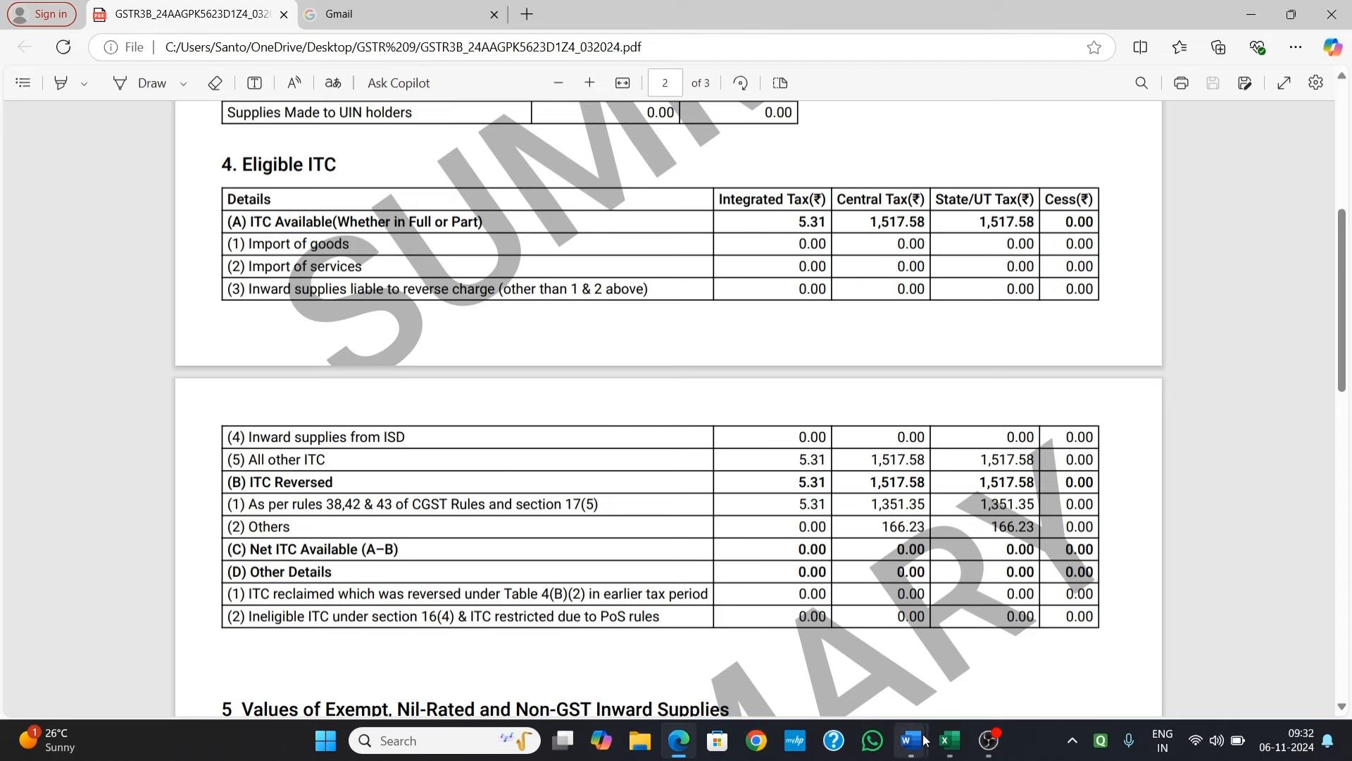
Return to the TABLE 6 document in Word and examine rows (B) to (H) on inward supplies, imports, ISD credit and reclaimed ITC.
mouse_move(925, 740)
left_click(729, 648)
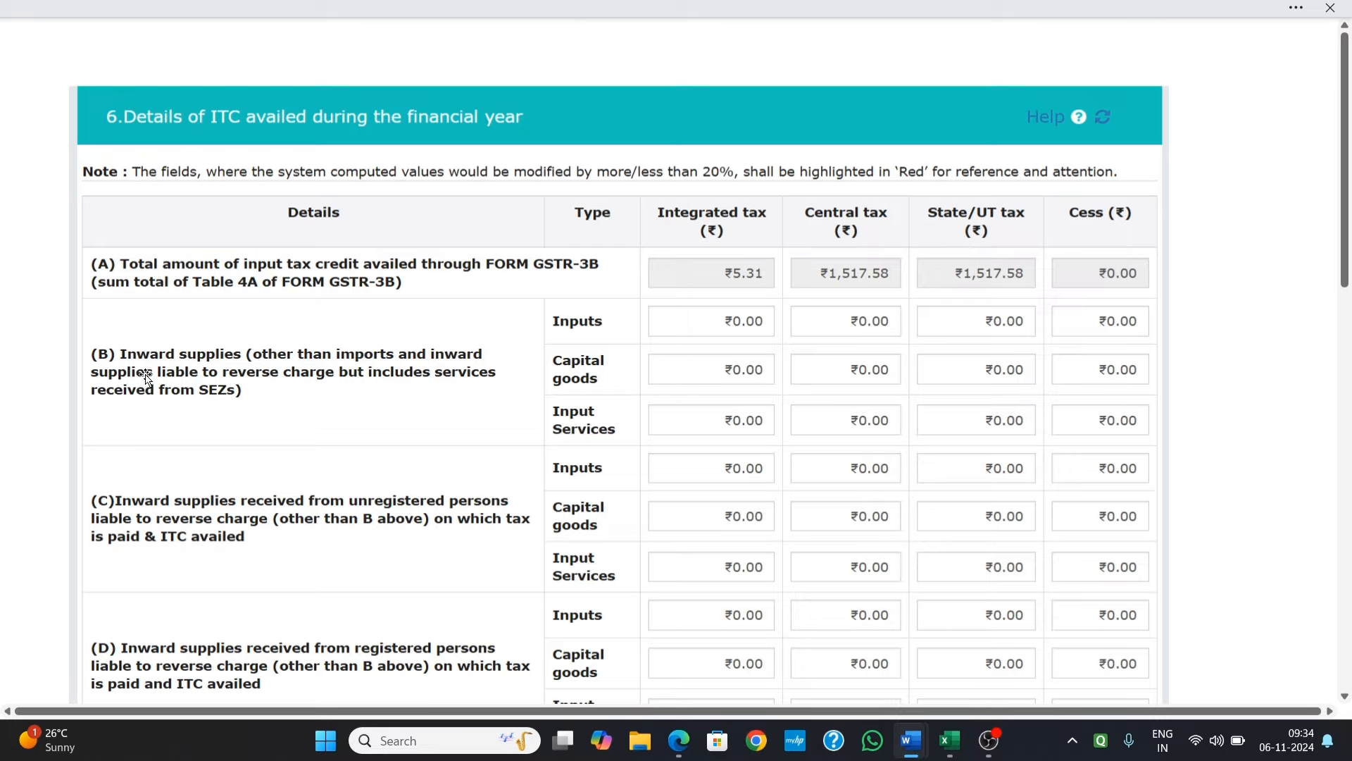
scroll(151, 443, "down", 1)
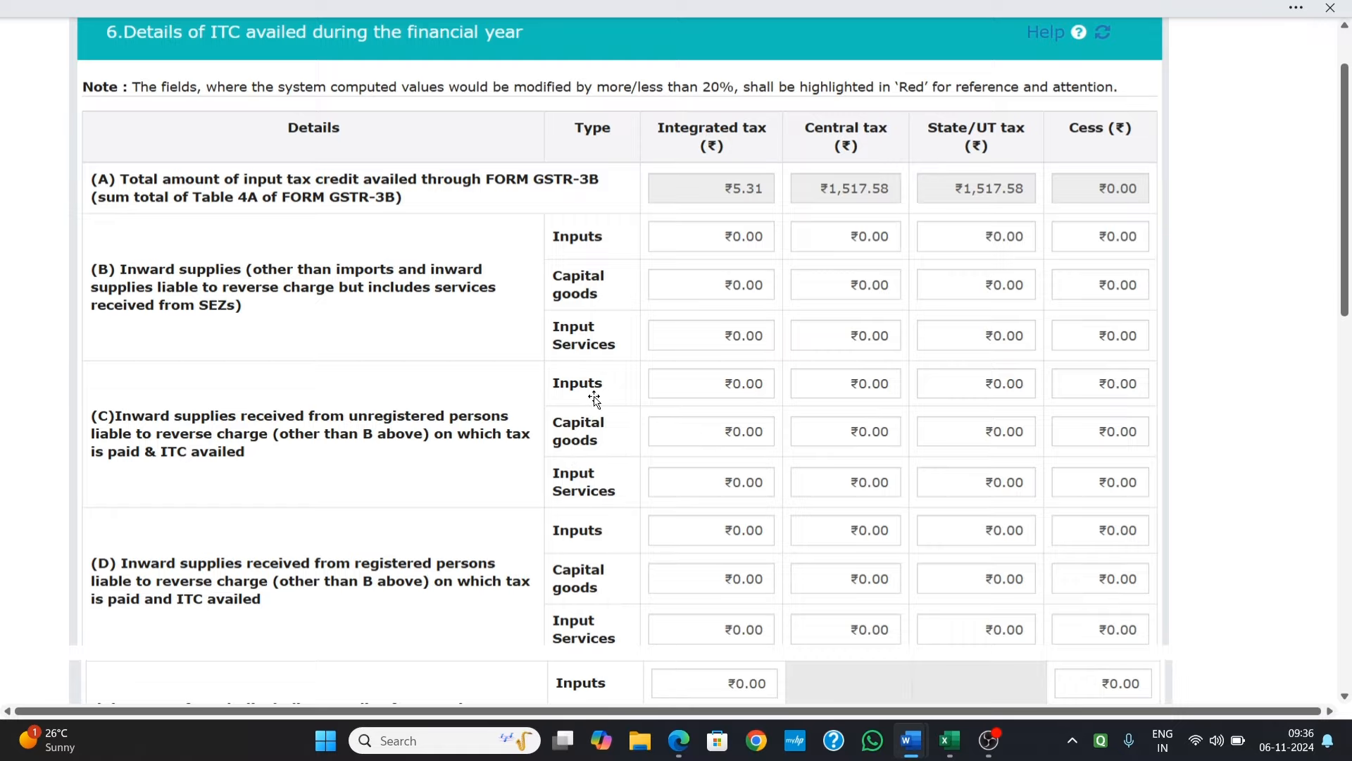
scroll(401, 483, "down", 1)
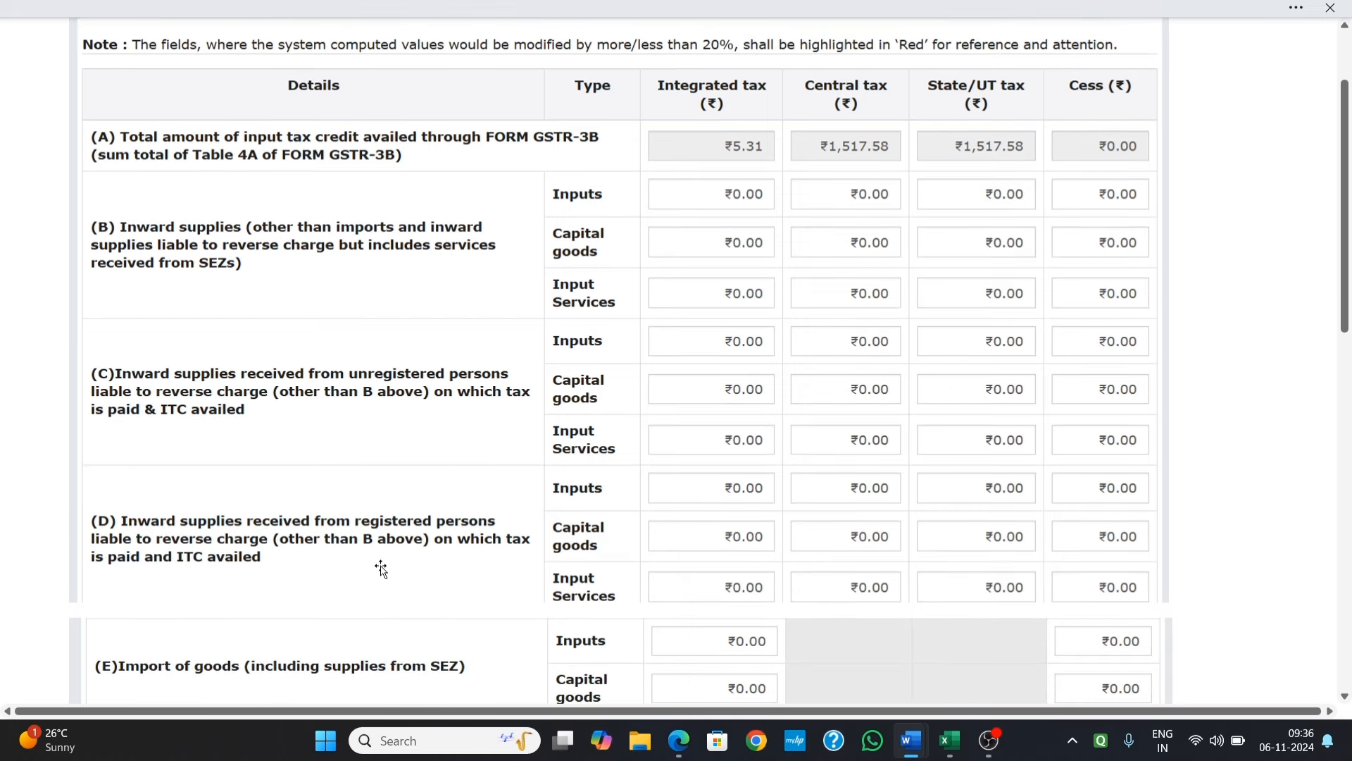
scroll(382, 566, "down", 1)
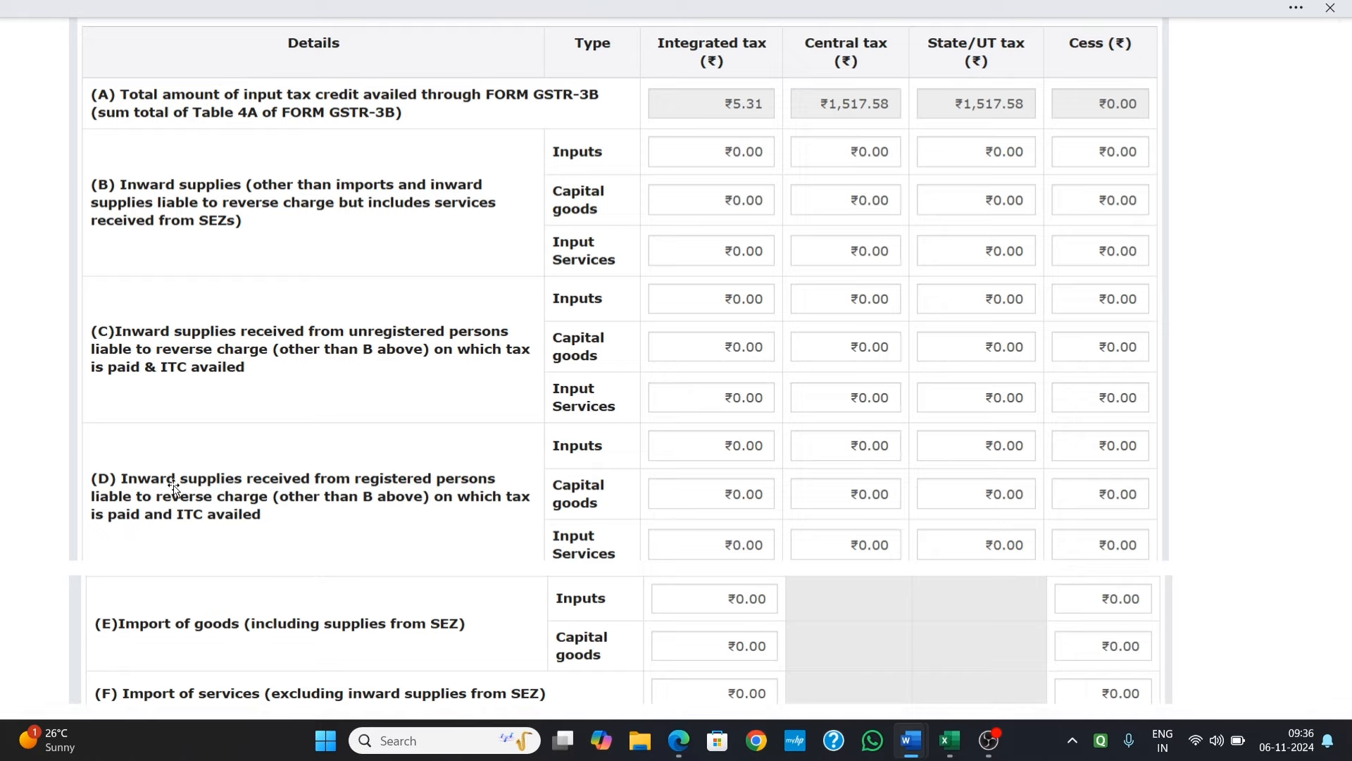
scroll(174, 488, "down", 1)
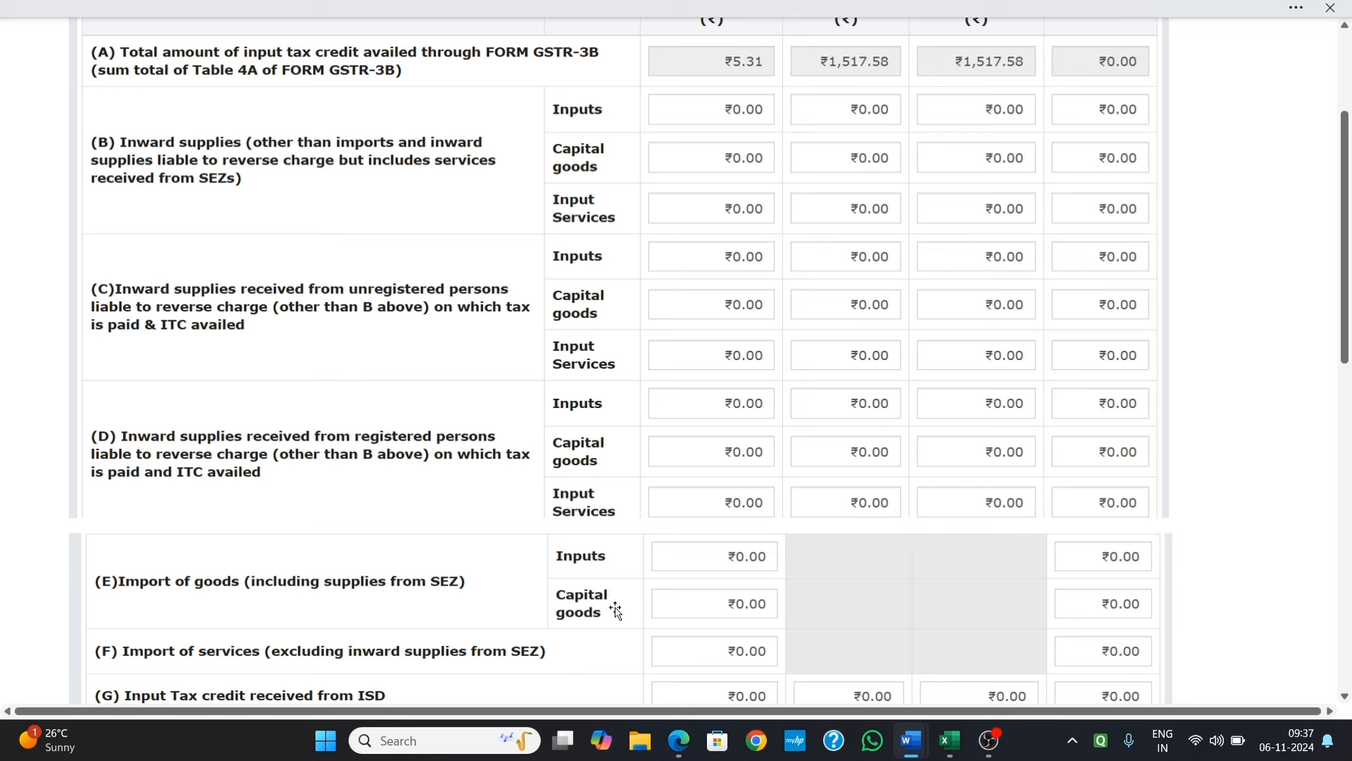
scroll(612, 614, "down", 1)
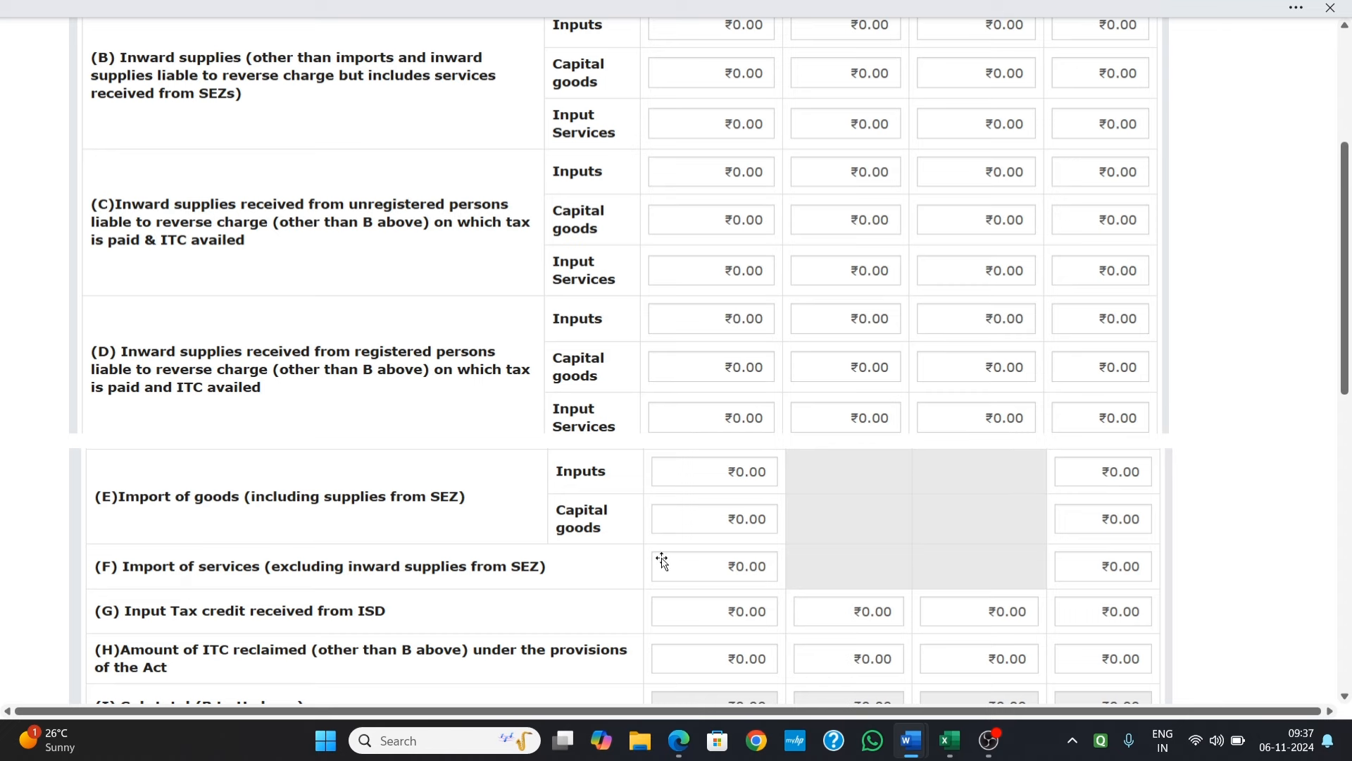
scroll(328, 569, "down", 1)
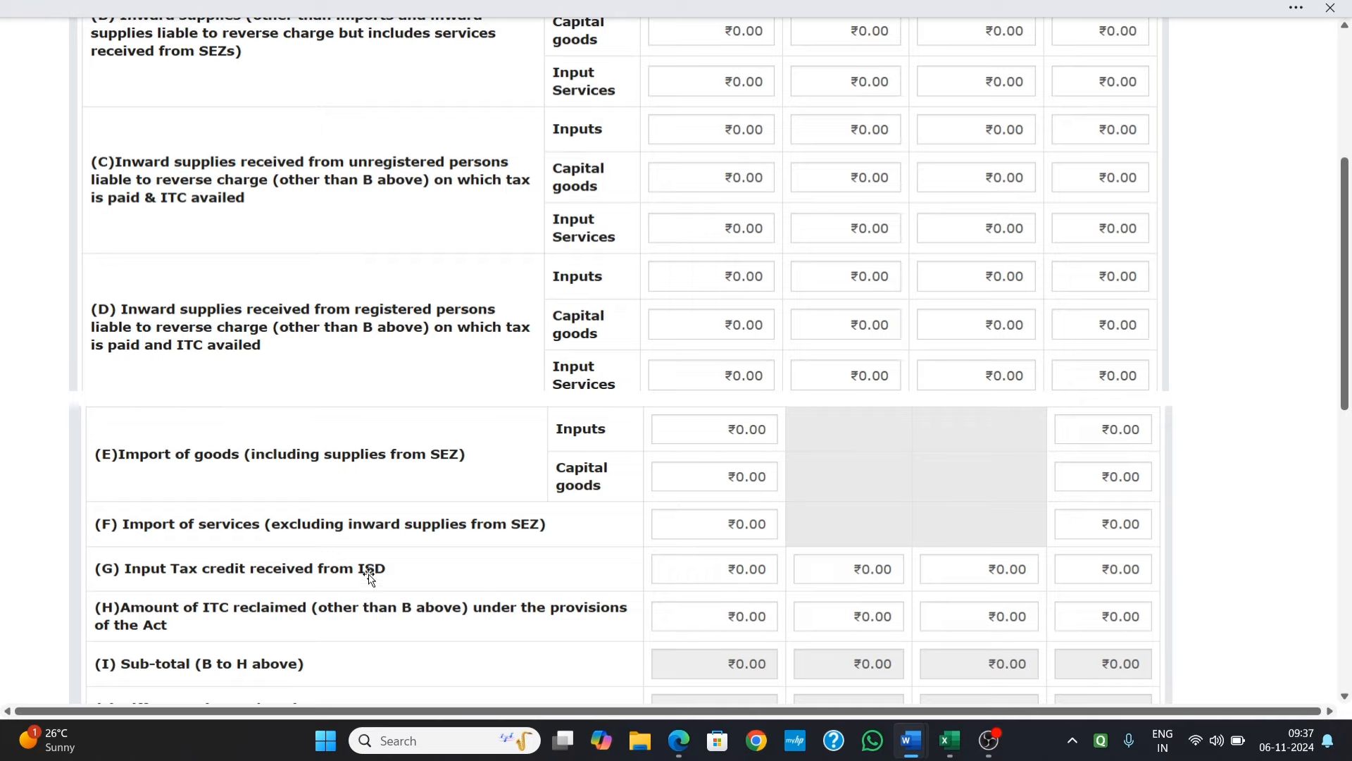
scroll(694, 571, "down", 1)
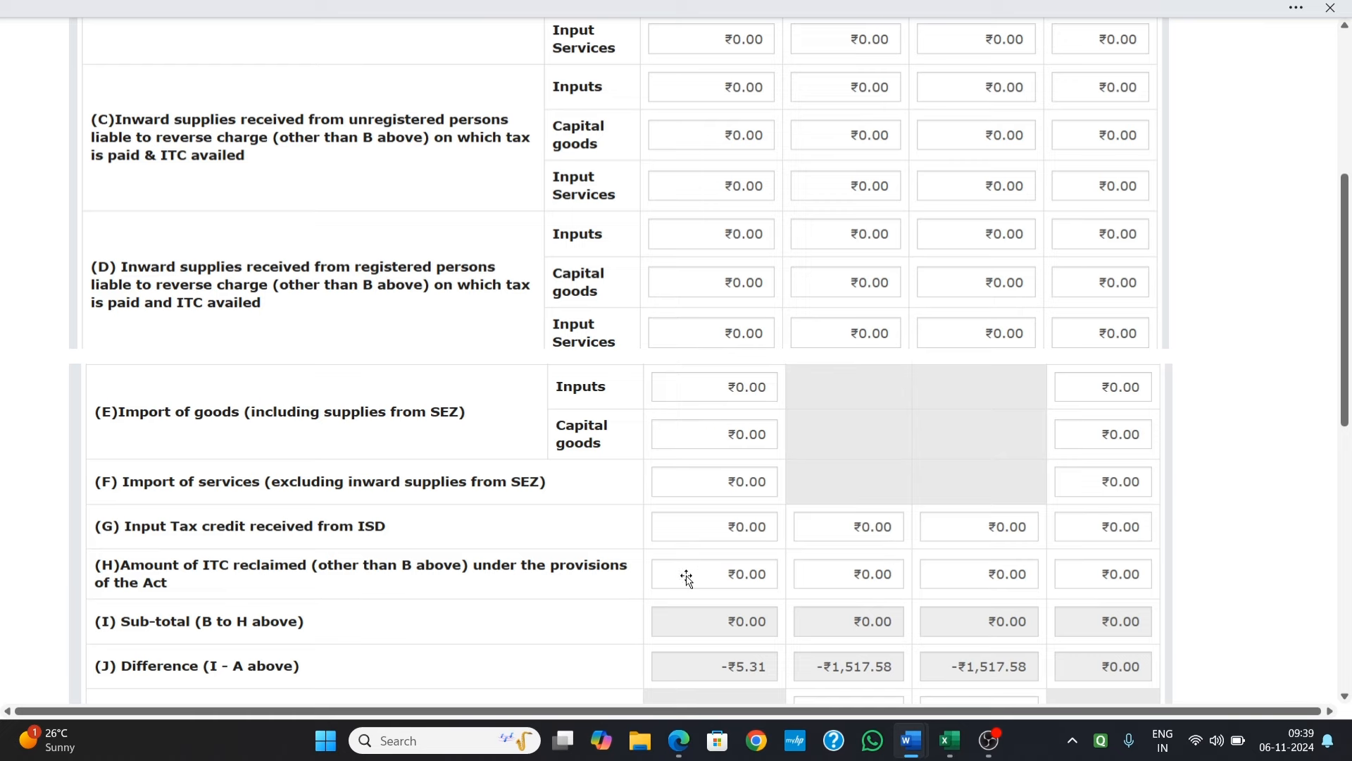
Compare Table 6 rows (A) to (H) with the sub-total in row (I) and the difference in row (J).
scroll(686, 577, "up", 4)
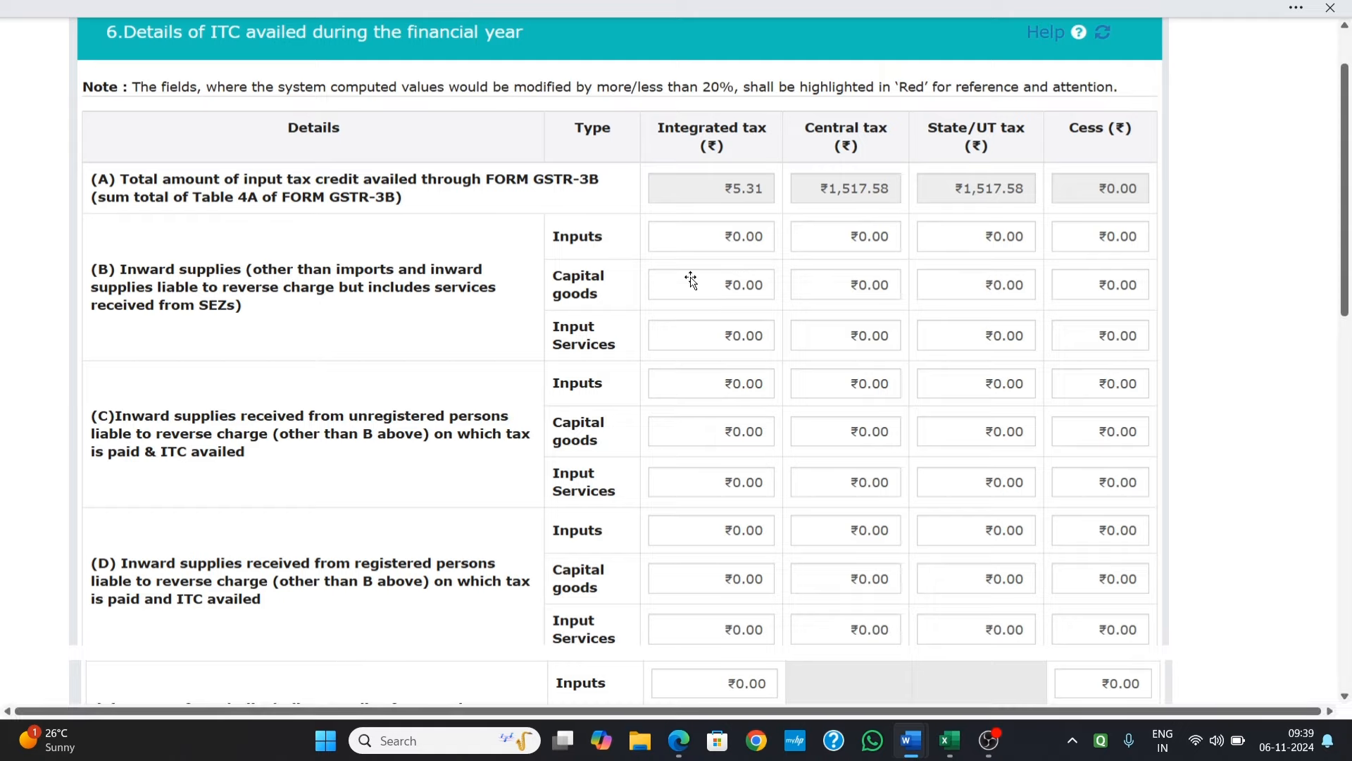
scroll(691, 281, "down", 7)
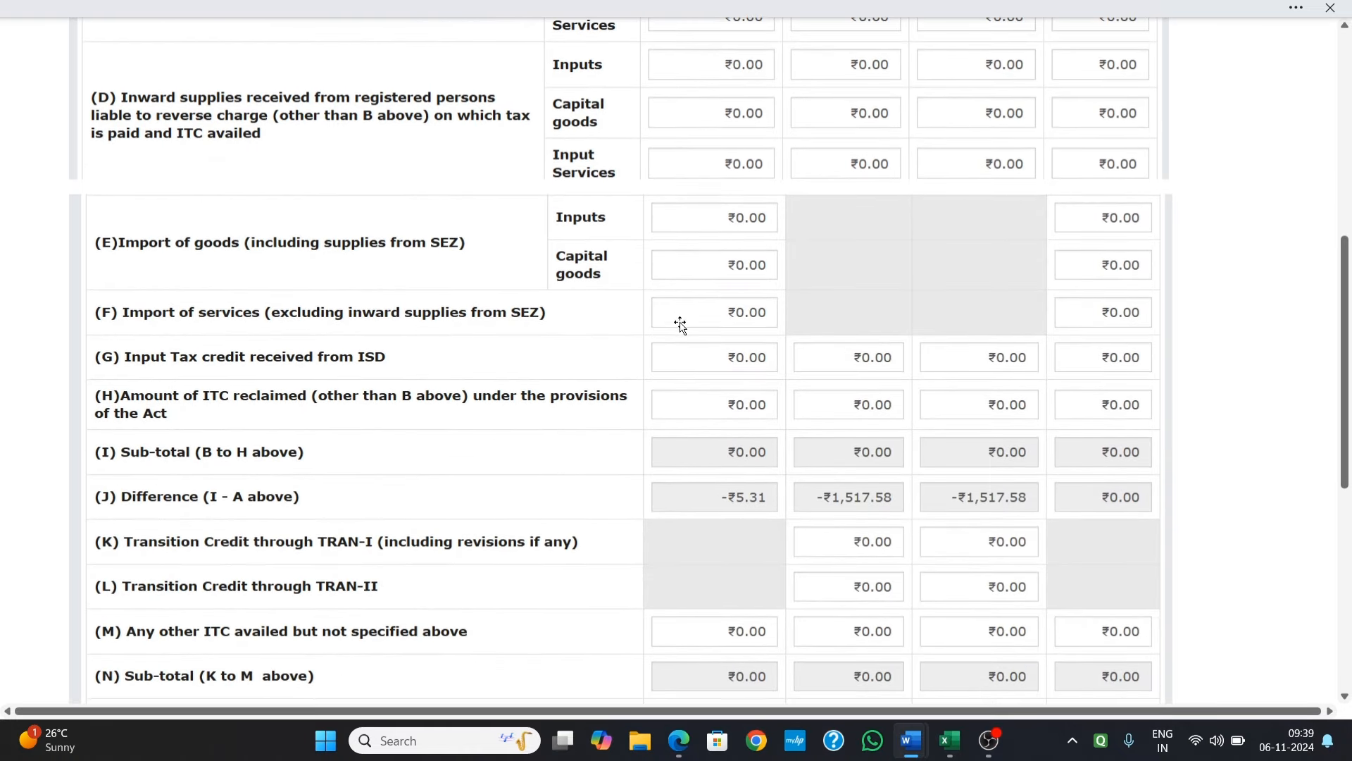
scroll(680, 323, "down", 2)
scroll(664, 338, "up", 3)
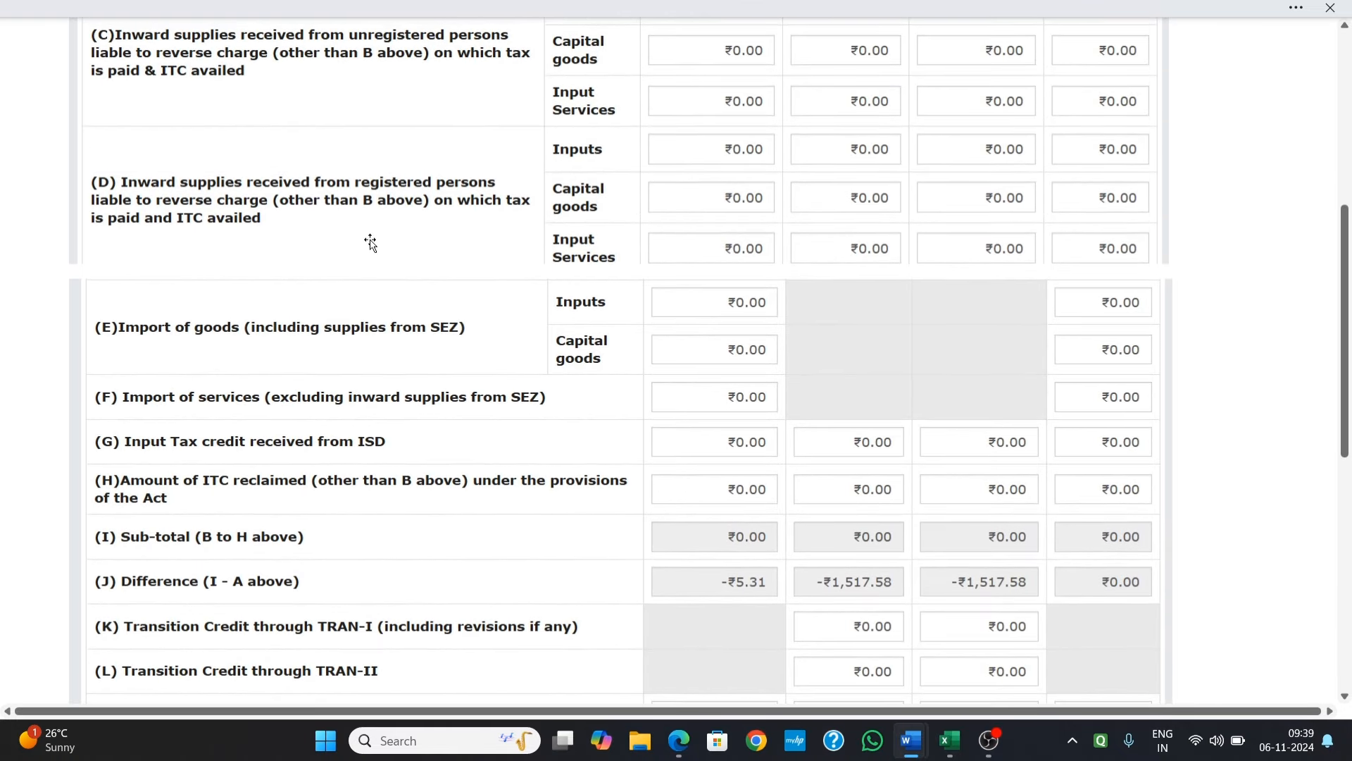
scroll(370, 243, "down", 1)
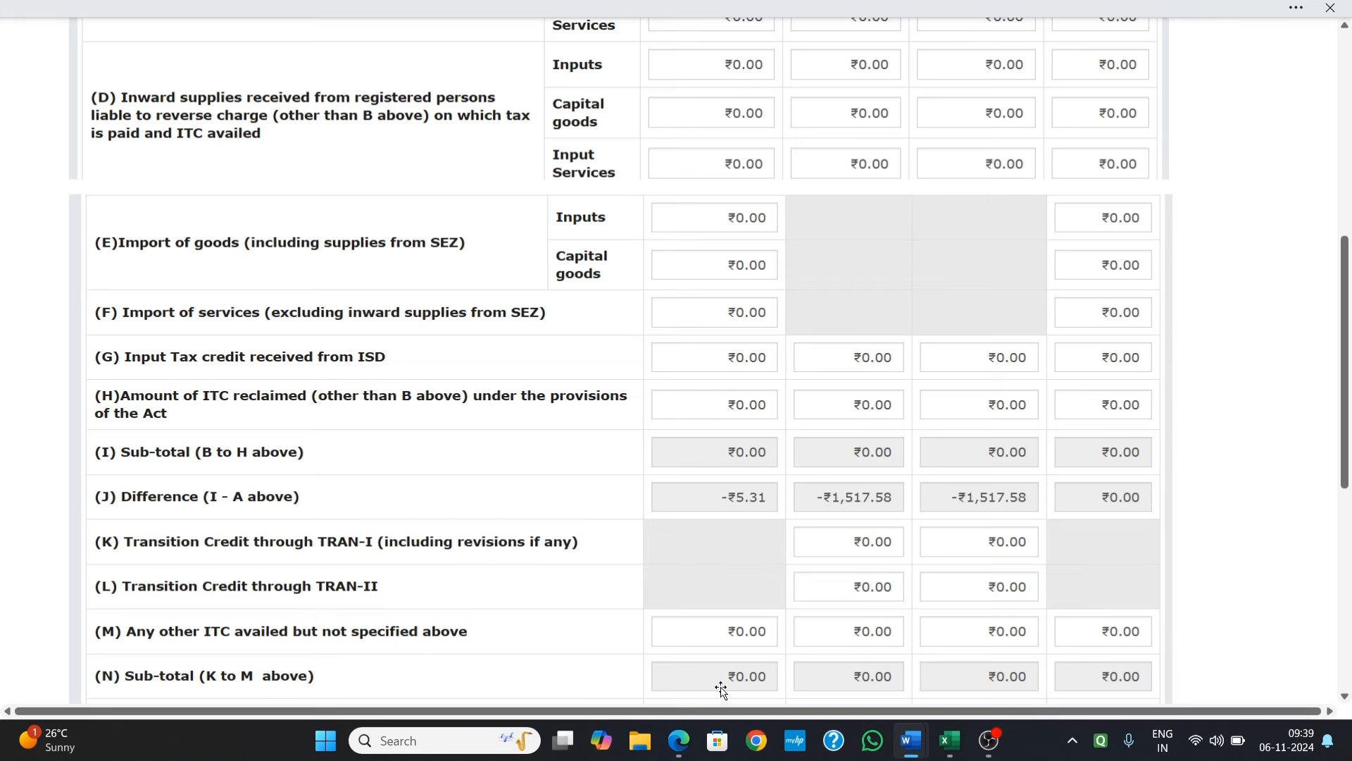
Review the ITC available and ITC reversed rows of the GSTR-3B PDF in Edge and return to TABLE 6 in Word.
left_click(680, 740)
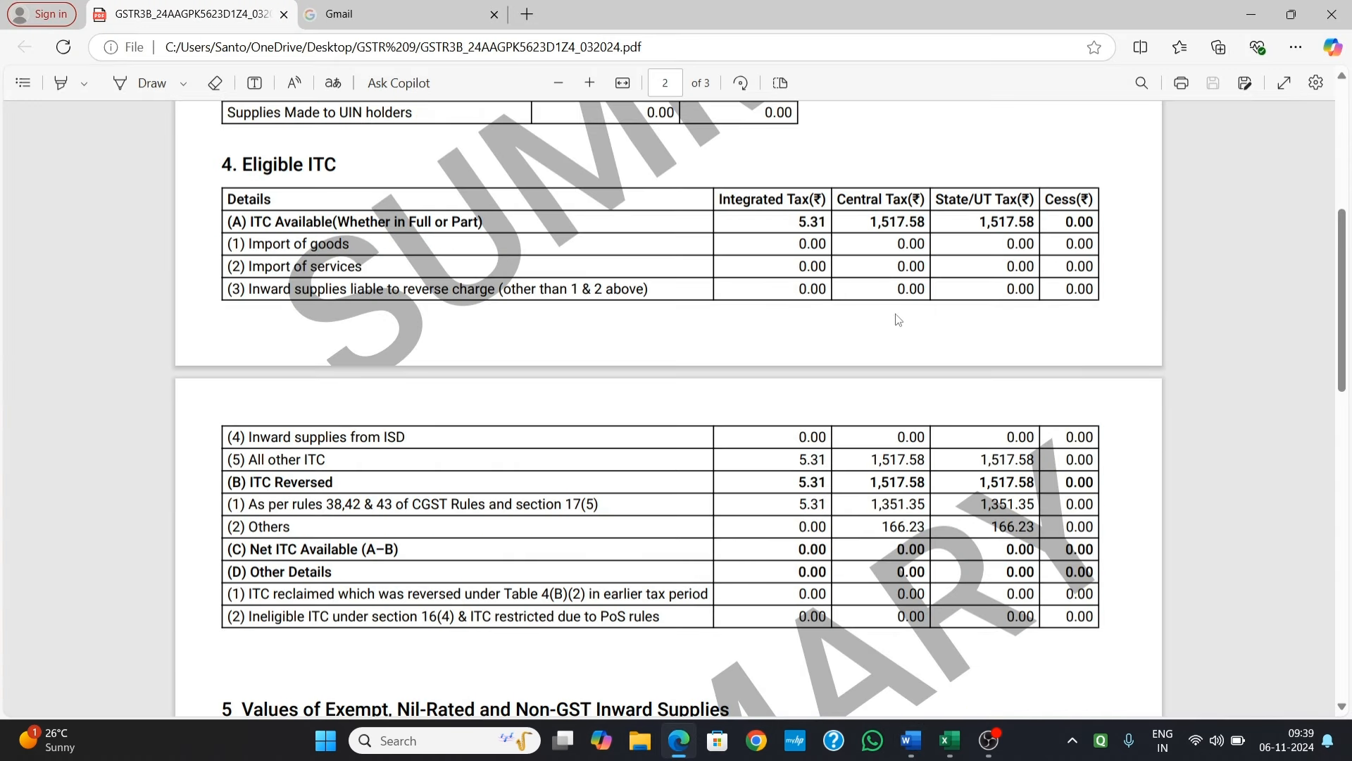
scroll(845, 324, "down", 2)
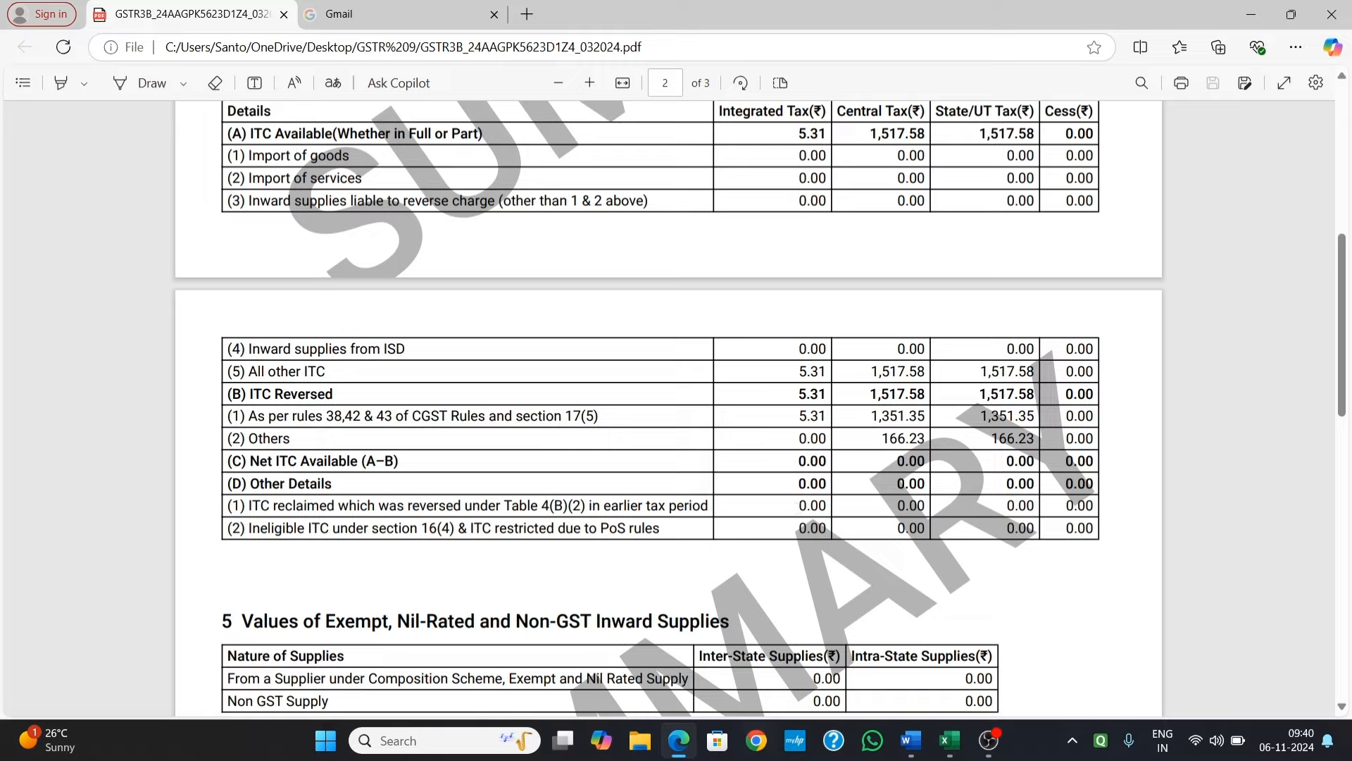
mouse_move(910, 740)
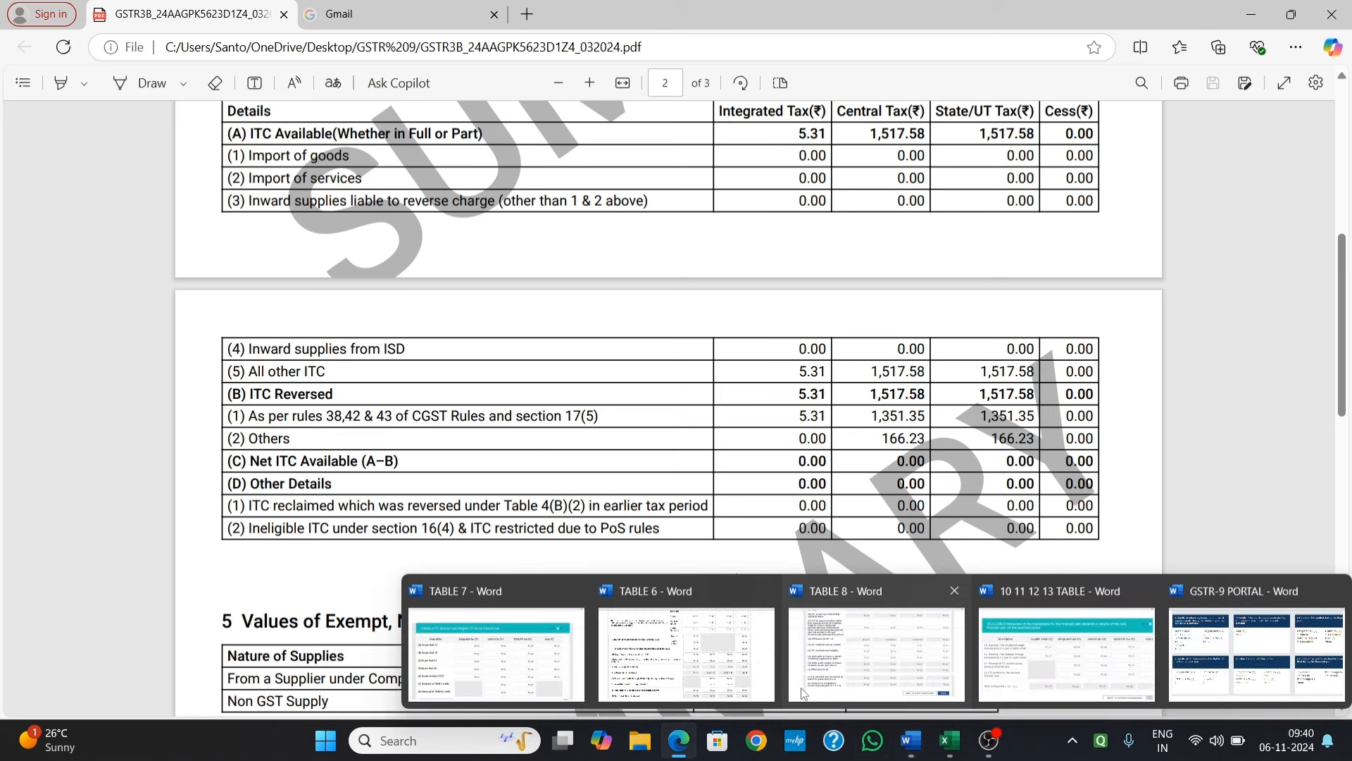
left_click(669, 633)
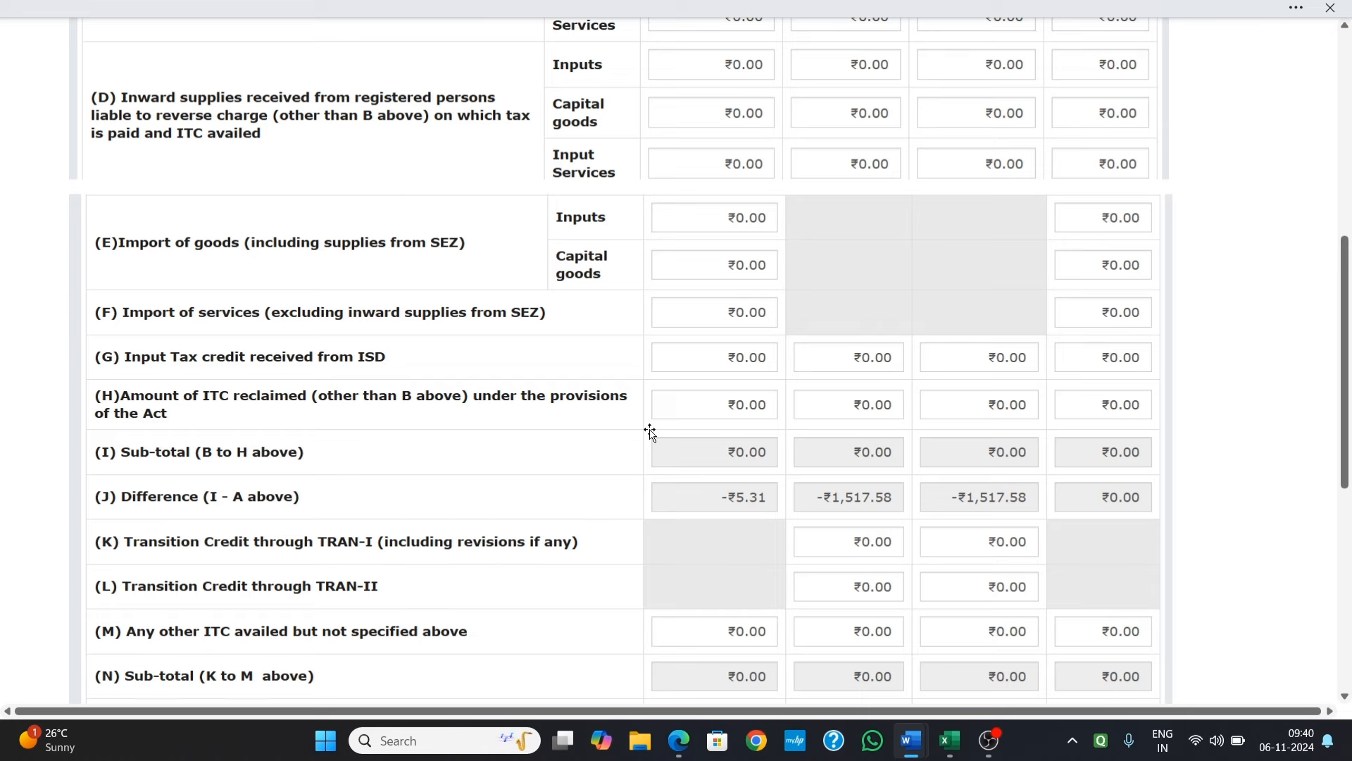
Examine Table 6 from the start through the difference, transition credit, other ITC and total ITC availed rows (J) to (O).
scroll(650, 433, "up", 8)
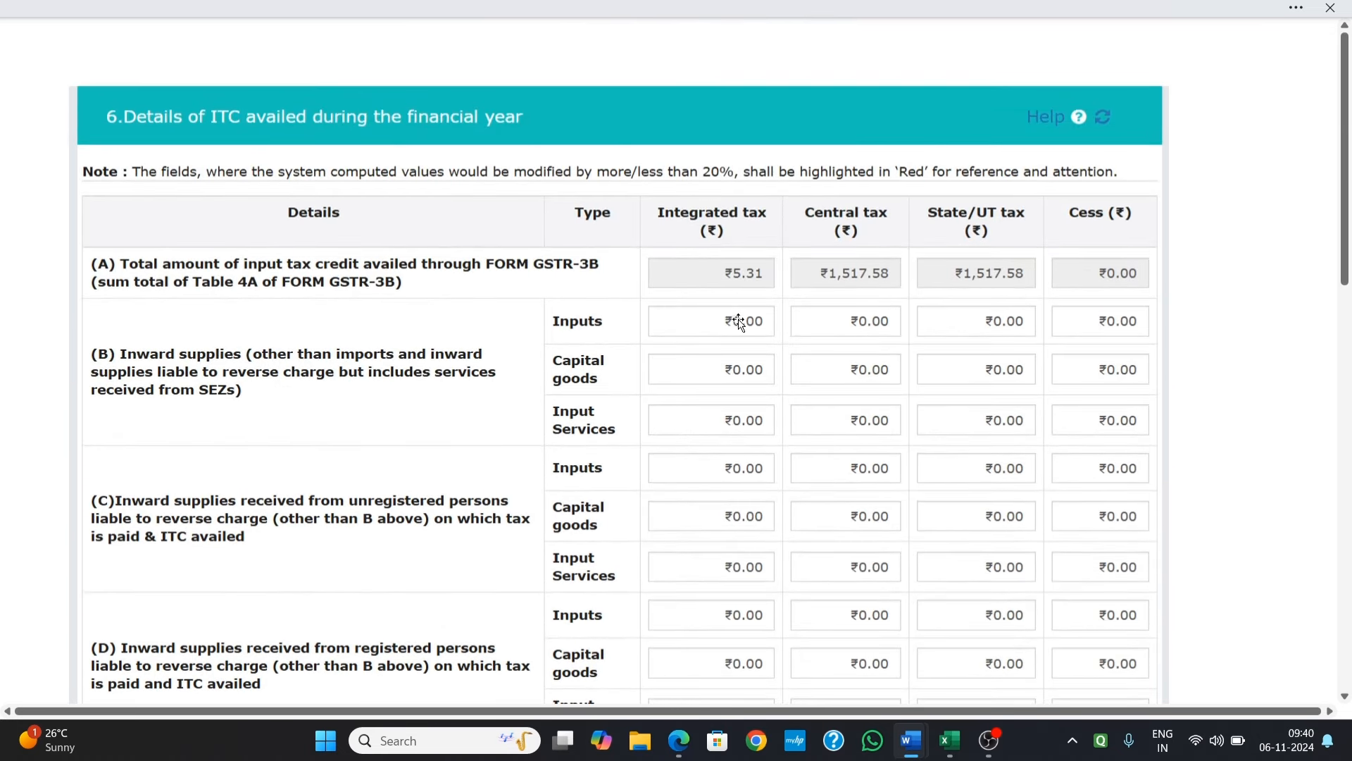
scroll(740, 384, "down", 4)
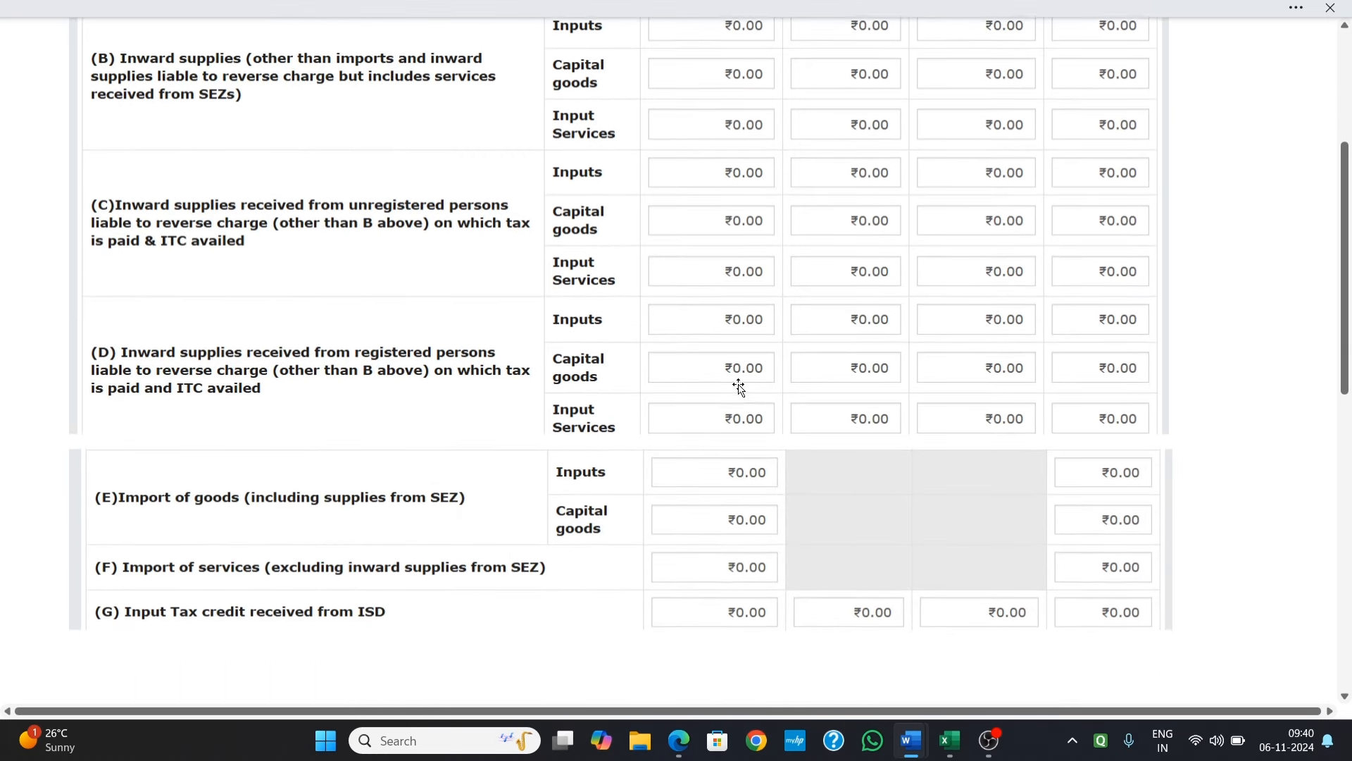
scroll(739, 387, "down", 2)
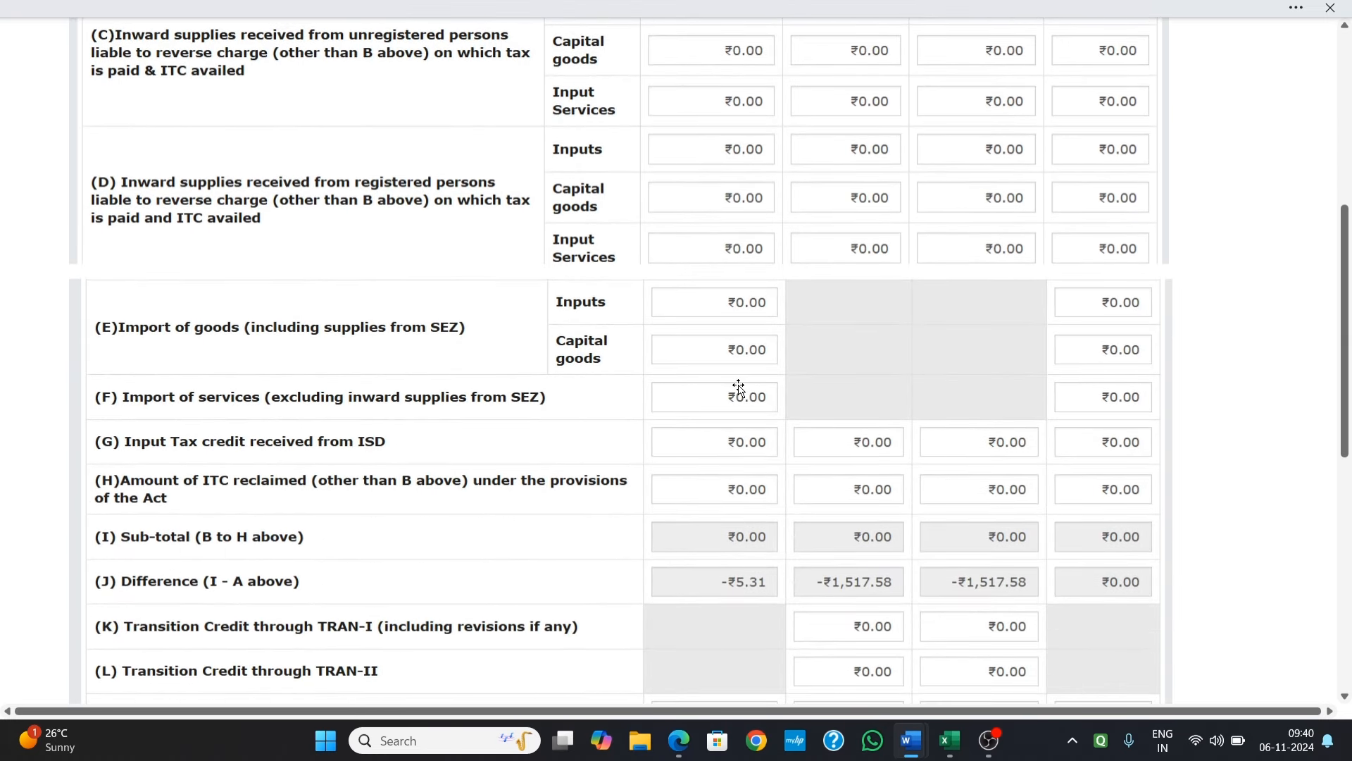
scroll(738, 387, "down", 1)
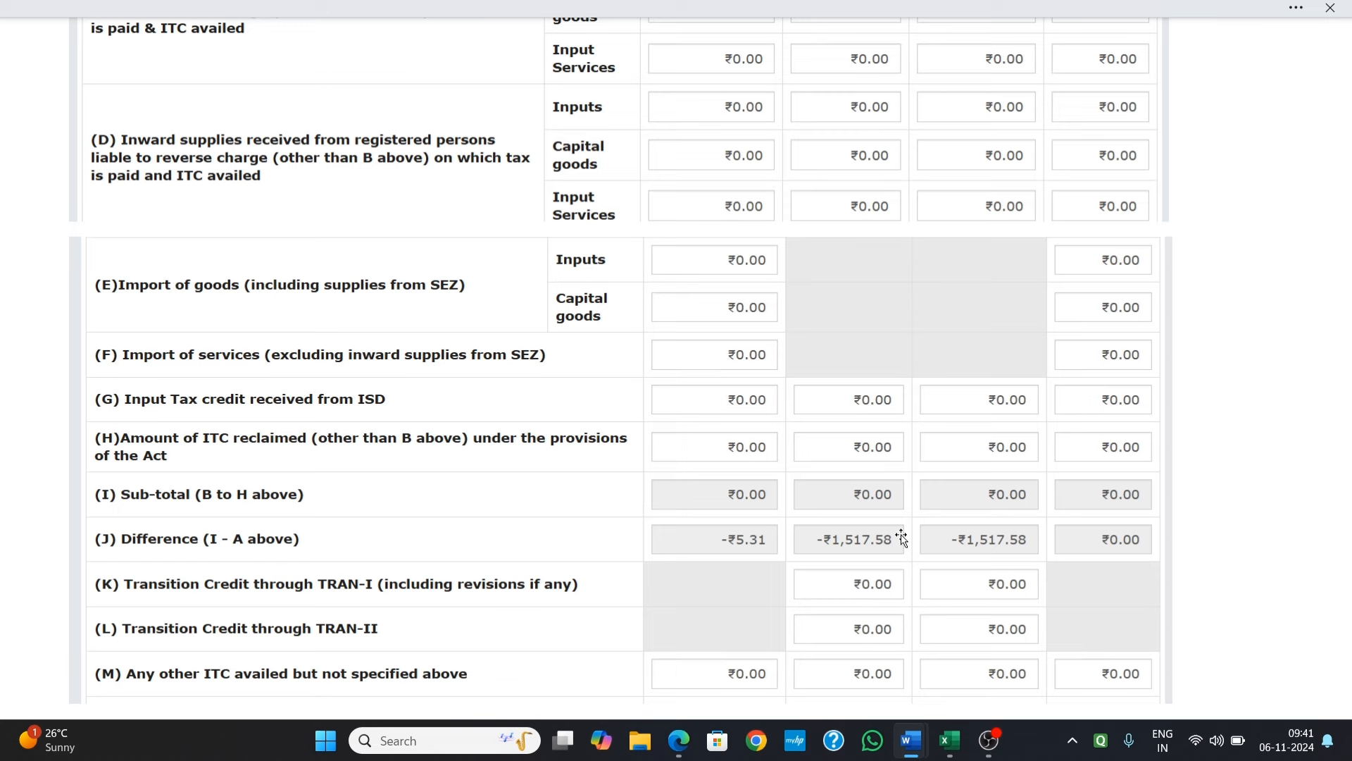
scroll(796, 543, "down", 1)
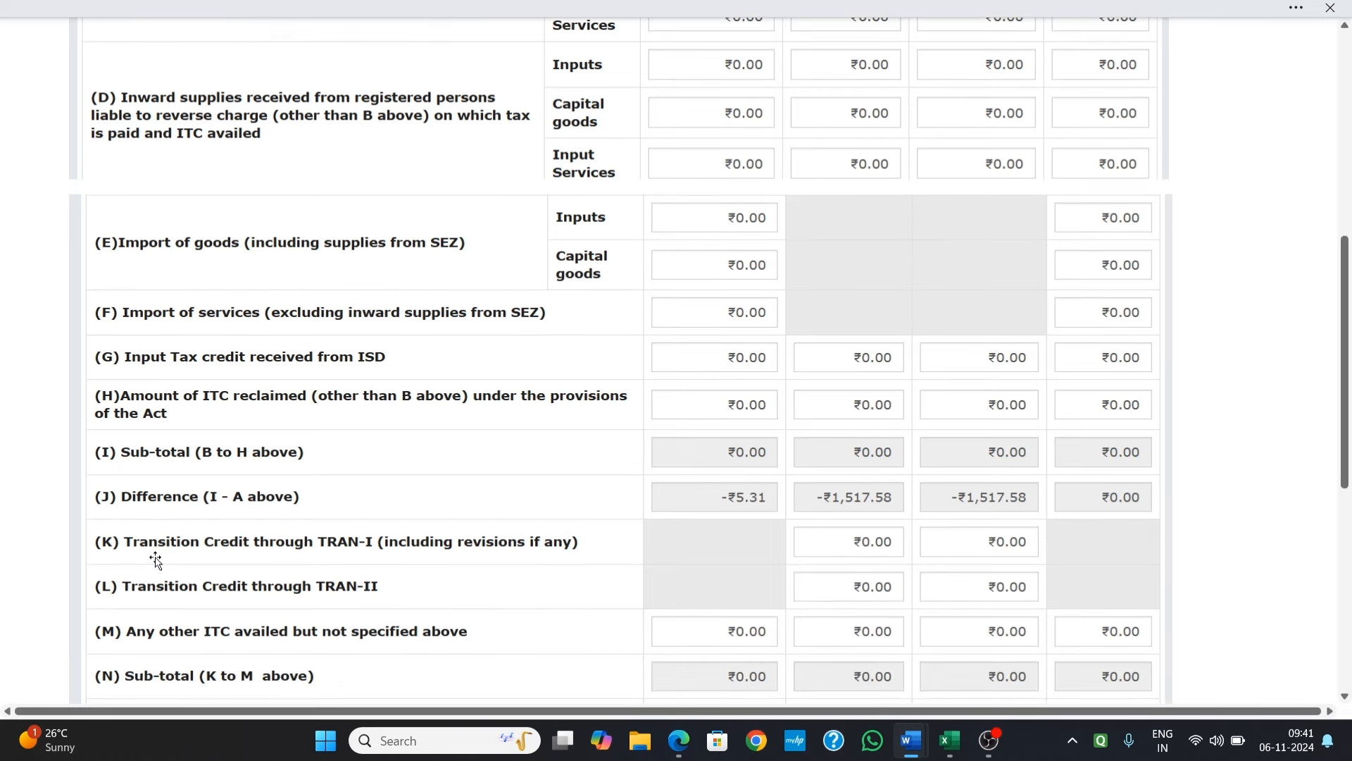
scroll(156, 559, "down", 1)
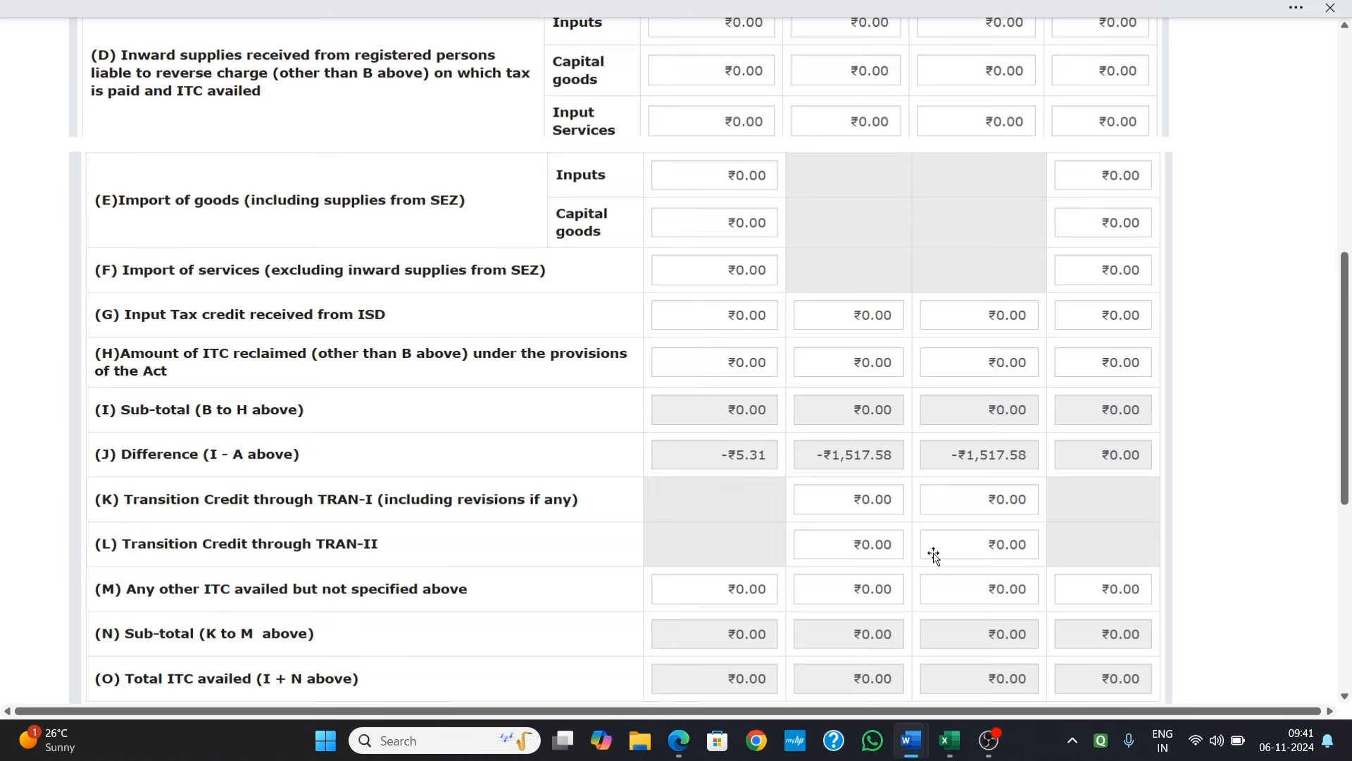
scroll(935, 557, "down", 1)
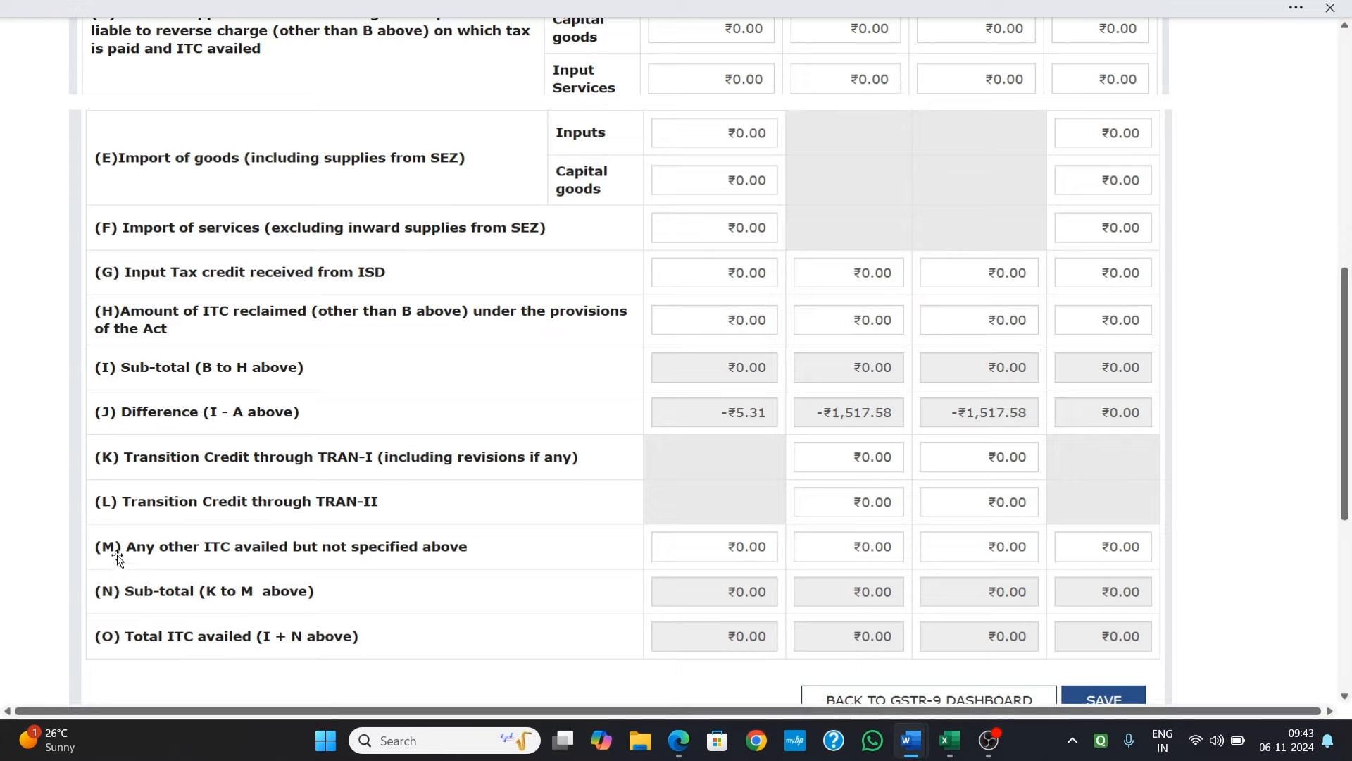
scroll(289, 574, "down", 2)
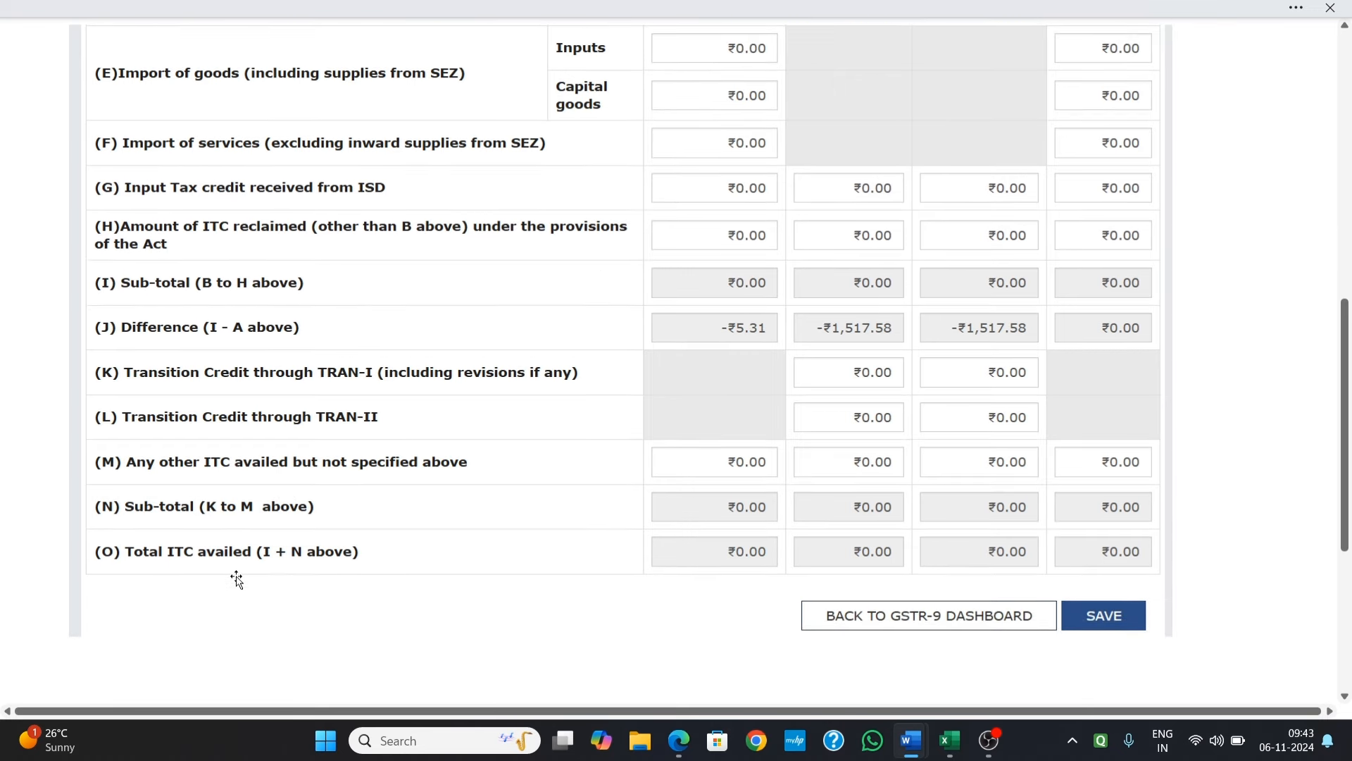
scroll(859, 528, "up", 3)
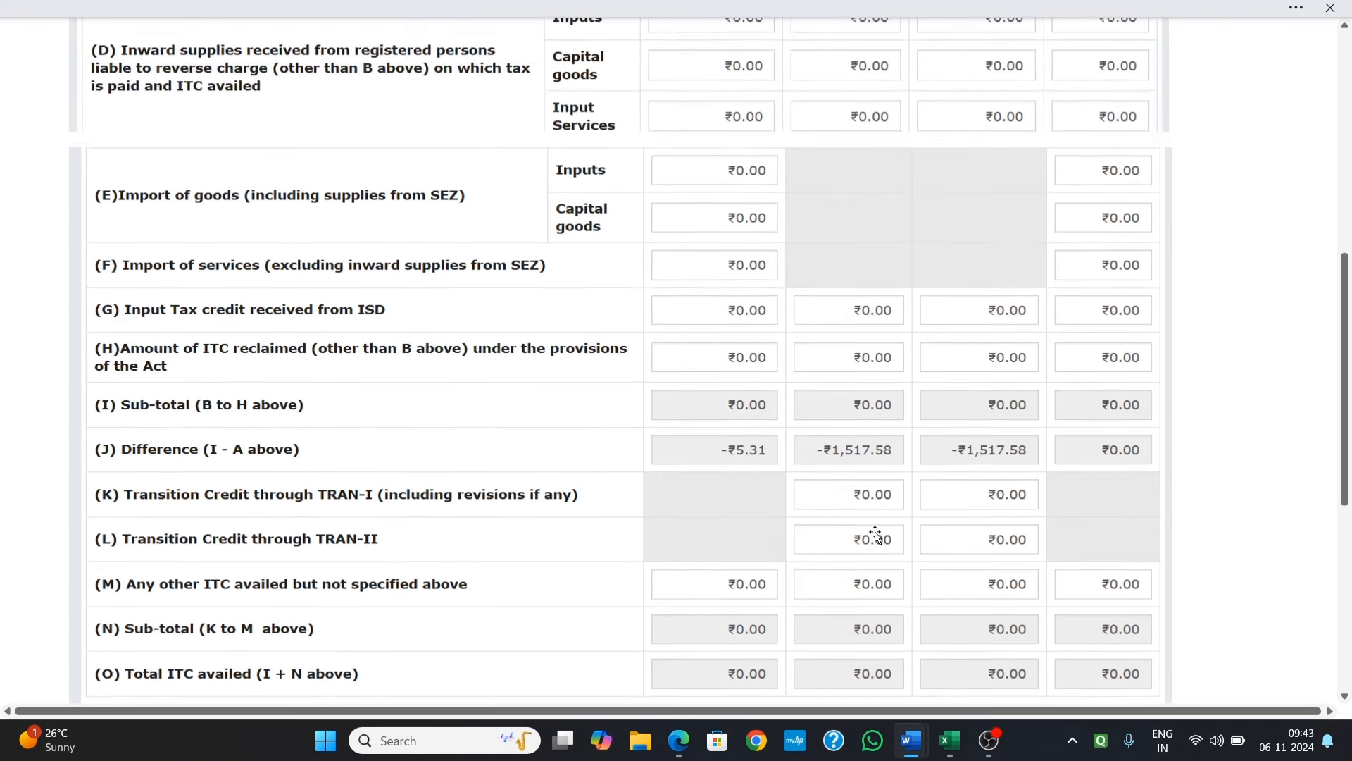
Switch to the GSTR-3B PDF in Edge and examine the ITC reversed rows in section 4, Eligible ITC.
left_click(683, 752)
scroll(676, 605, "up", 4)
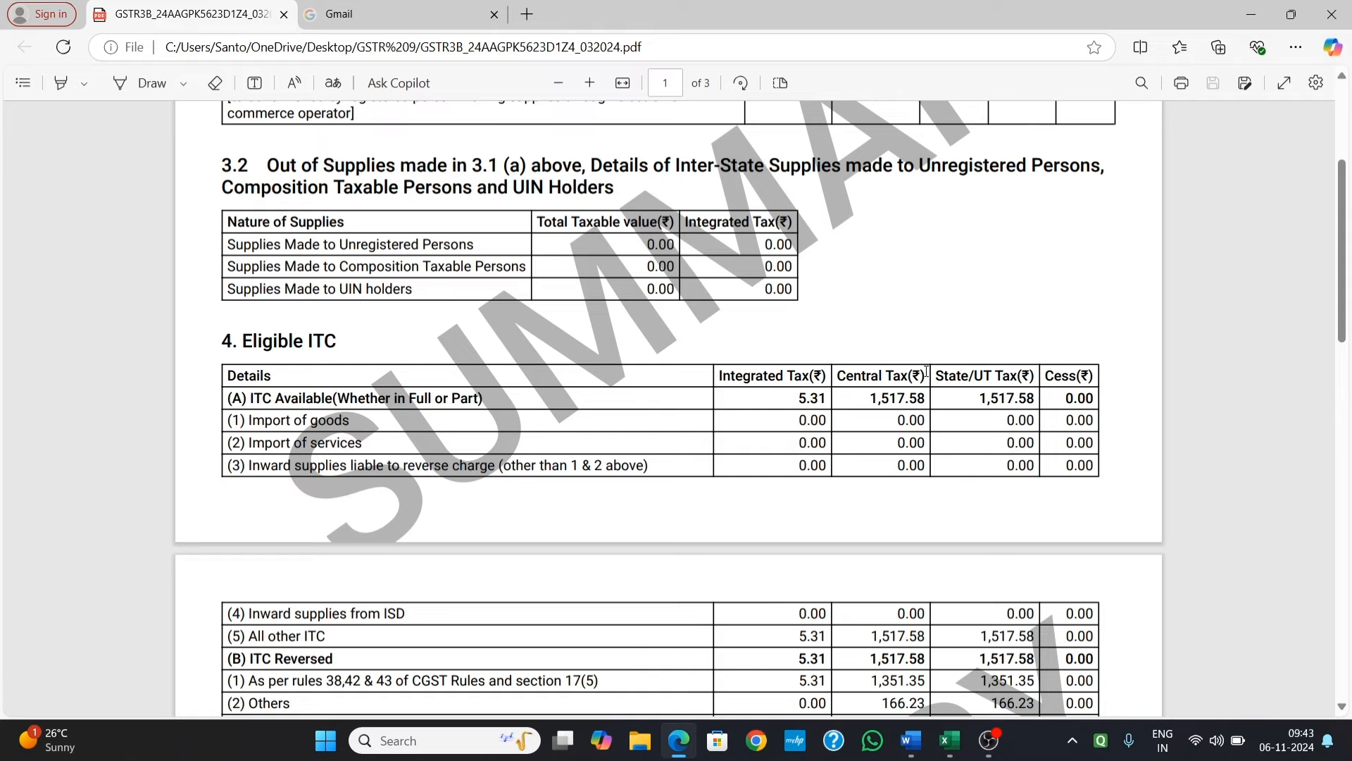
scroll(876, 370, "down", 3)
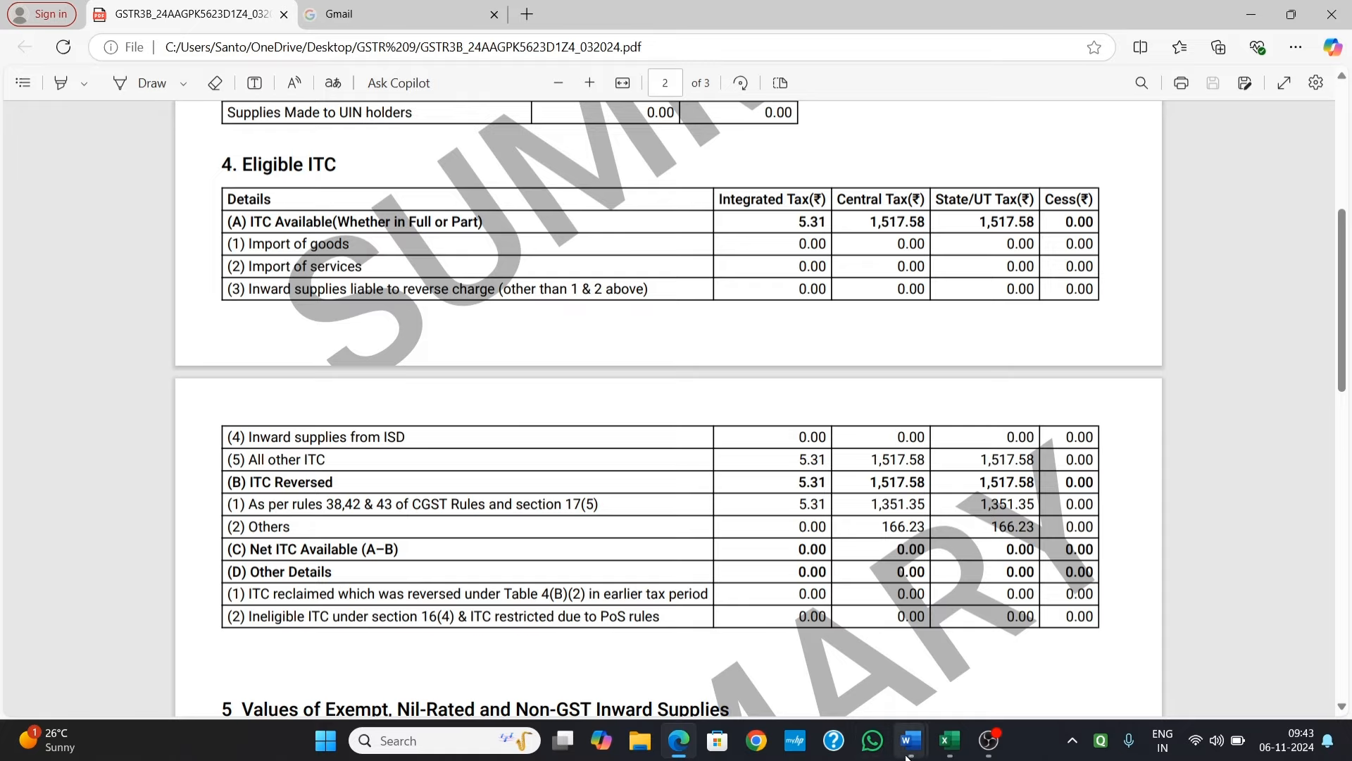
Switch to the TABLE 7 document in Word and examine the ITC reversed and ineligible ITC rows (A) to (J).
mouse_move(910, 743)
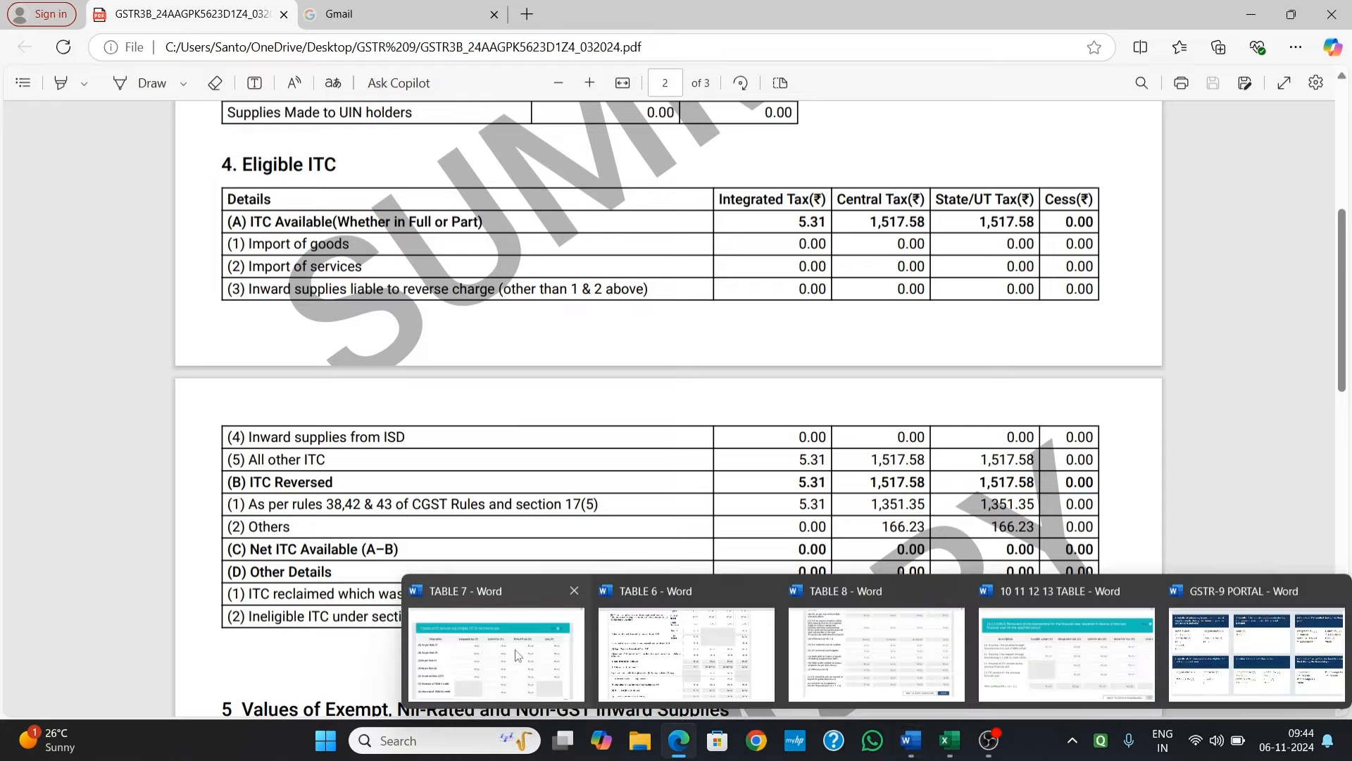
left_click(552, 667)
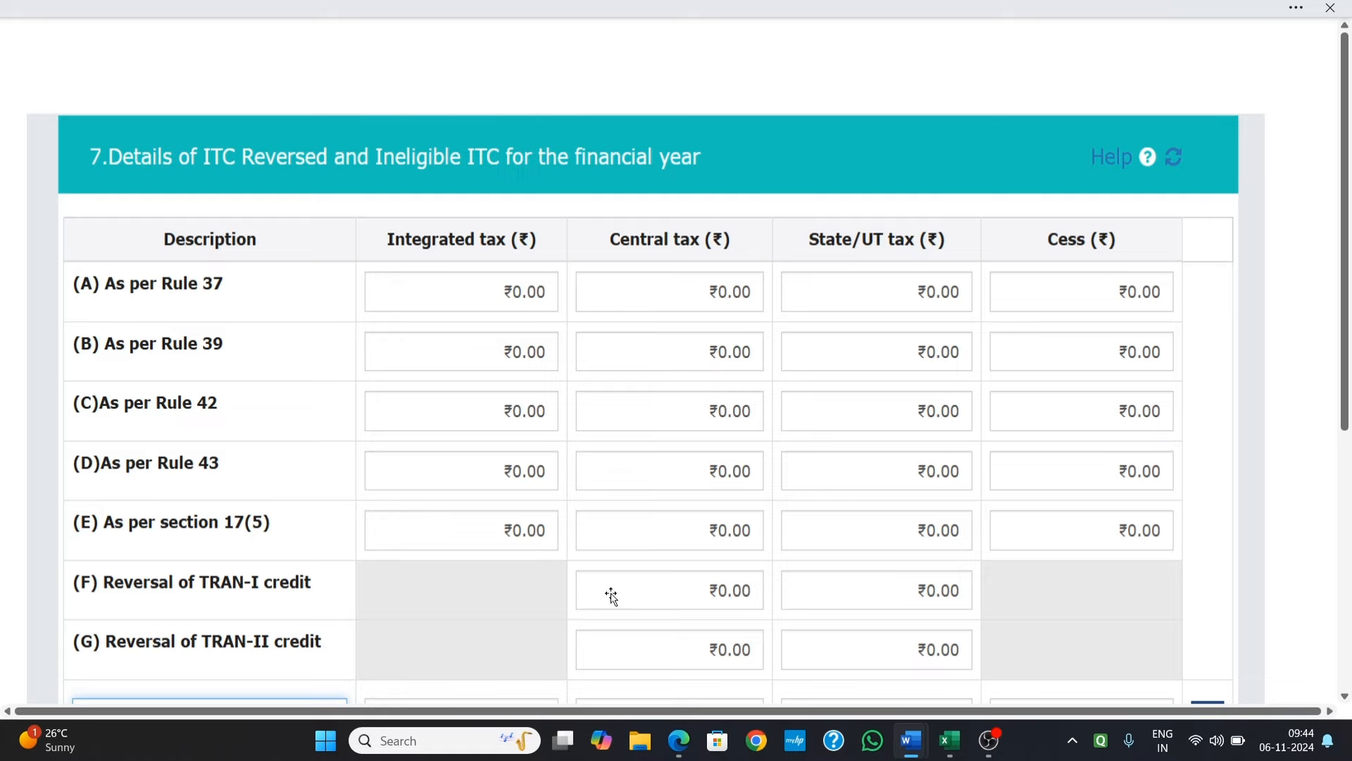
scroll(612, 596, "down", 2)
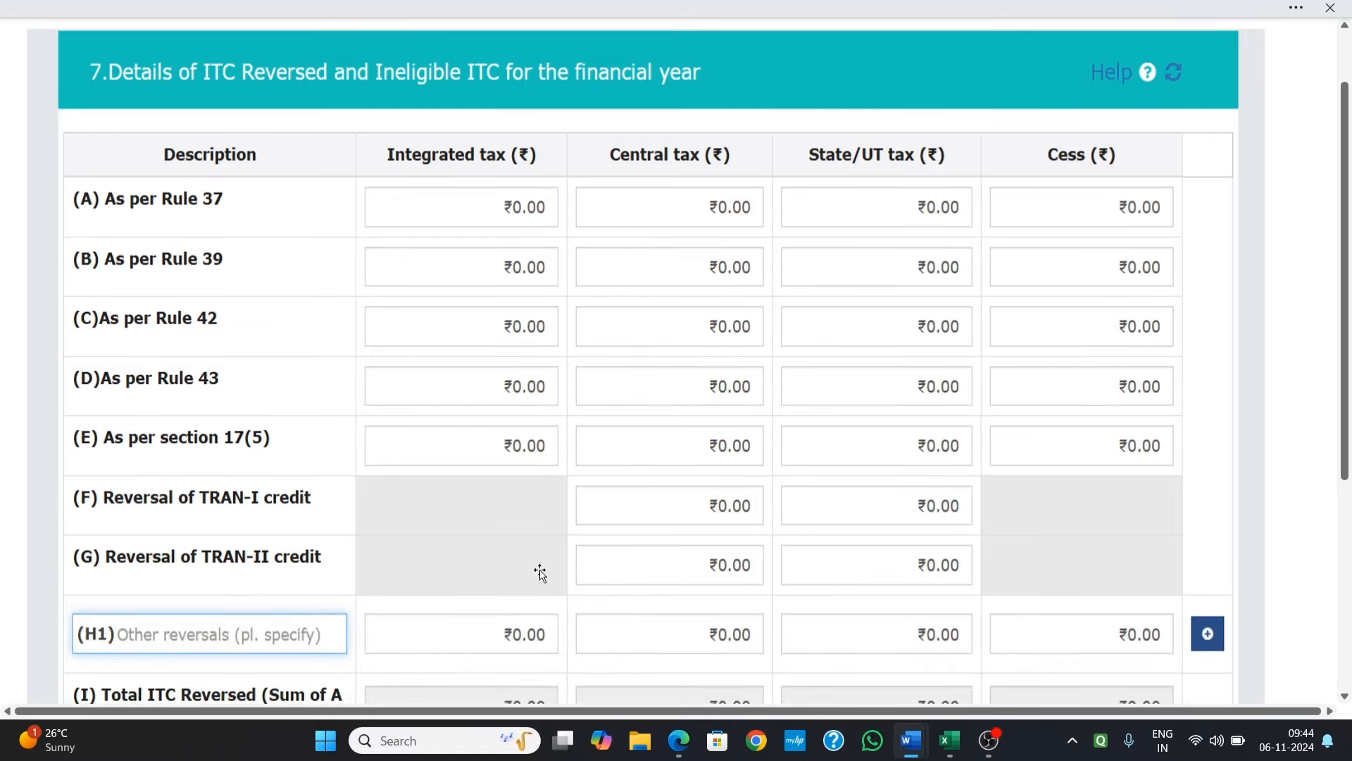
scroll(540, 574, "down", 1)
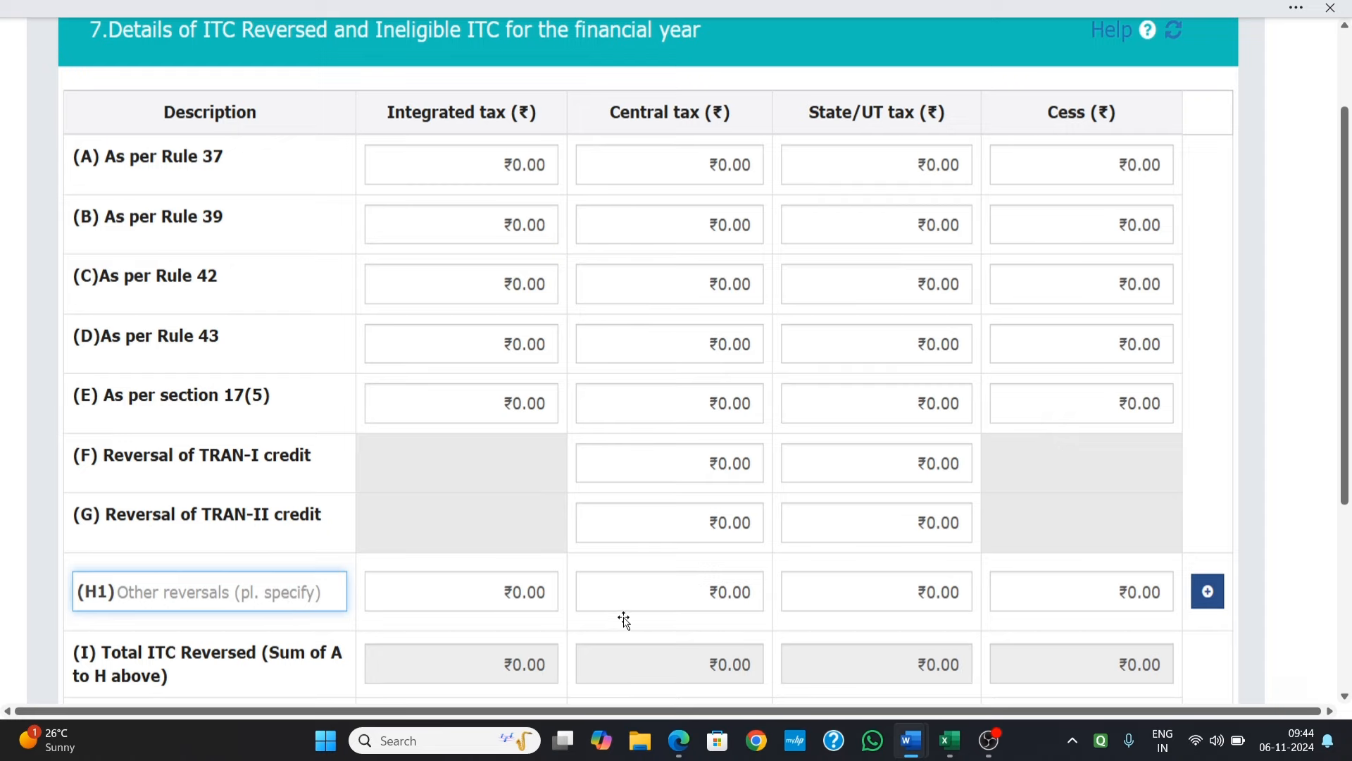
scroll(634, 606, "down", 3)
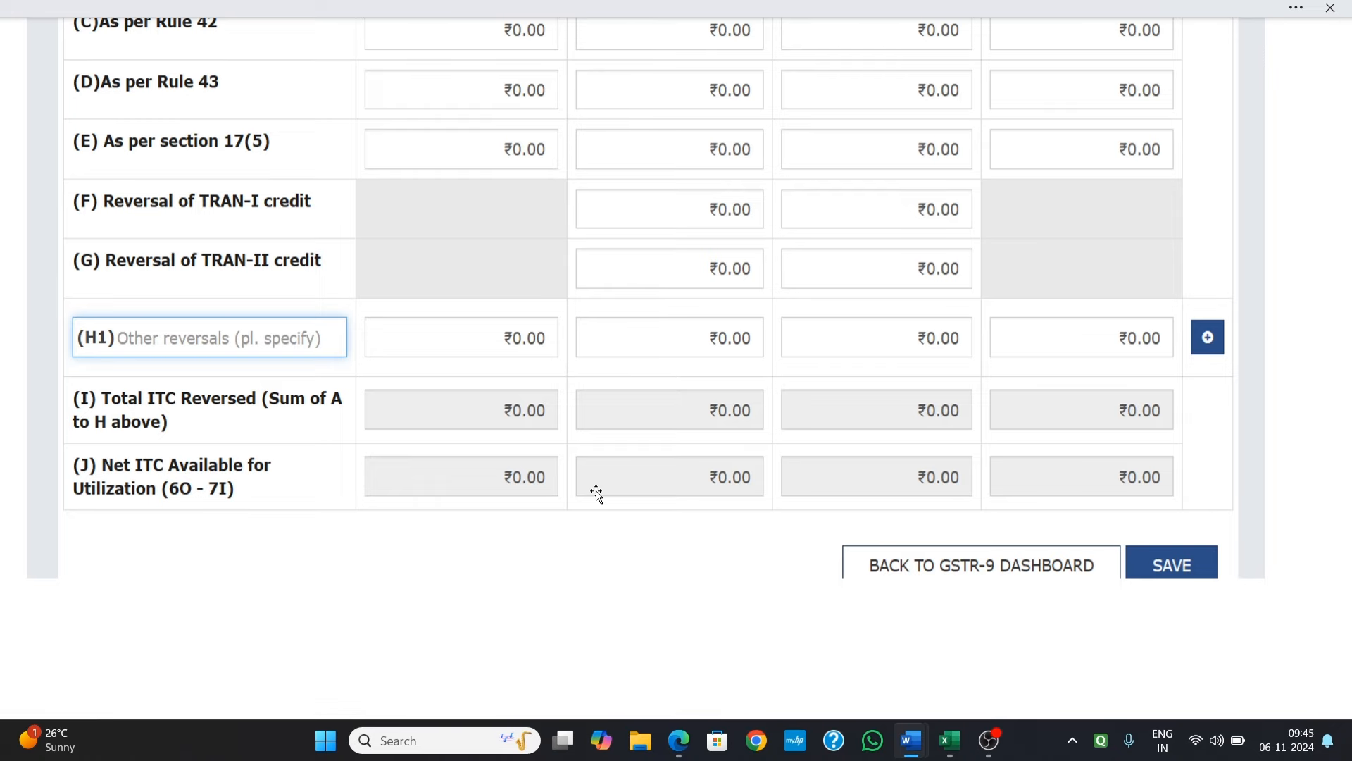
Check the ITC reversed rows of the GSTR-3B PDF in Edge again and return to TABLE 7 in Word.
key("alt+Tab")
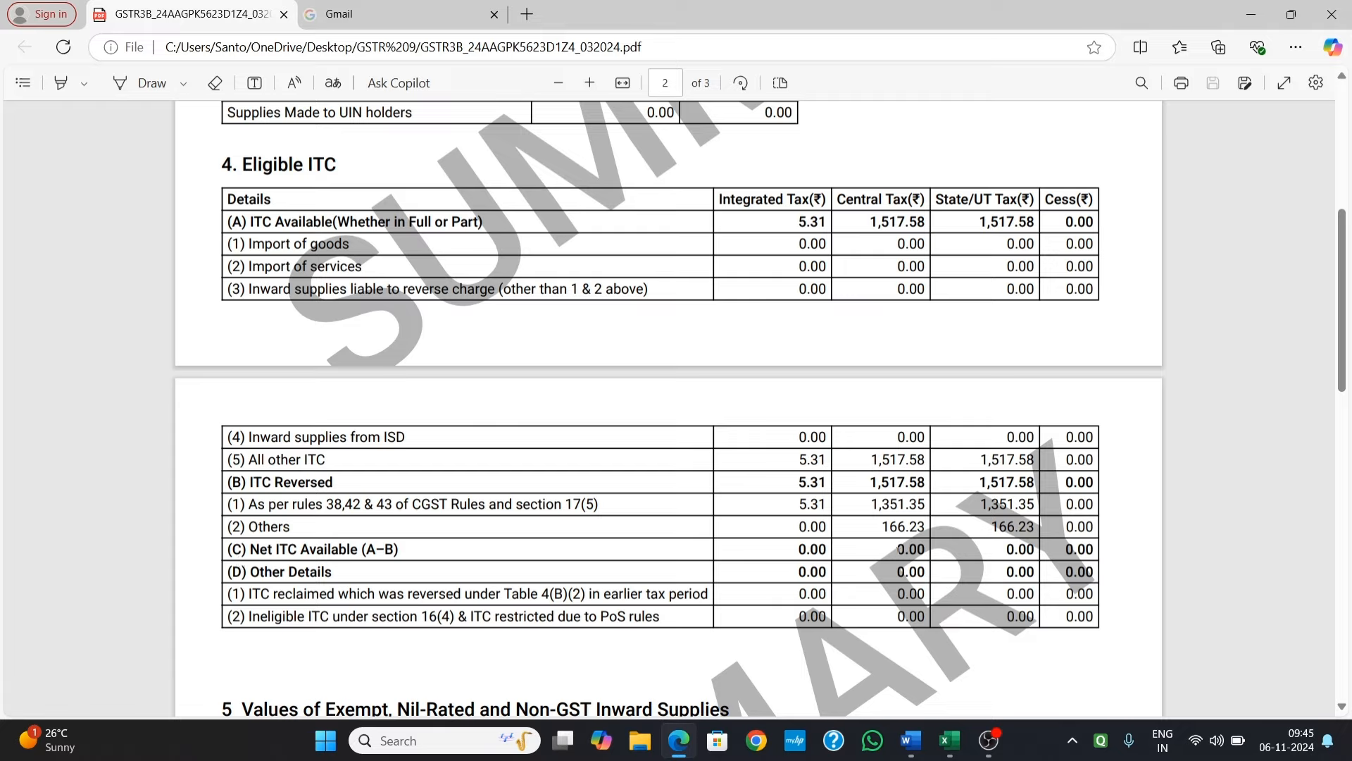
mouse_move(911, 745)
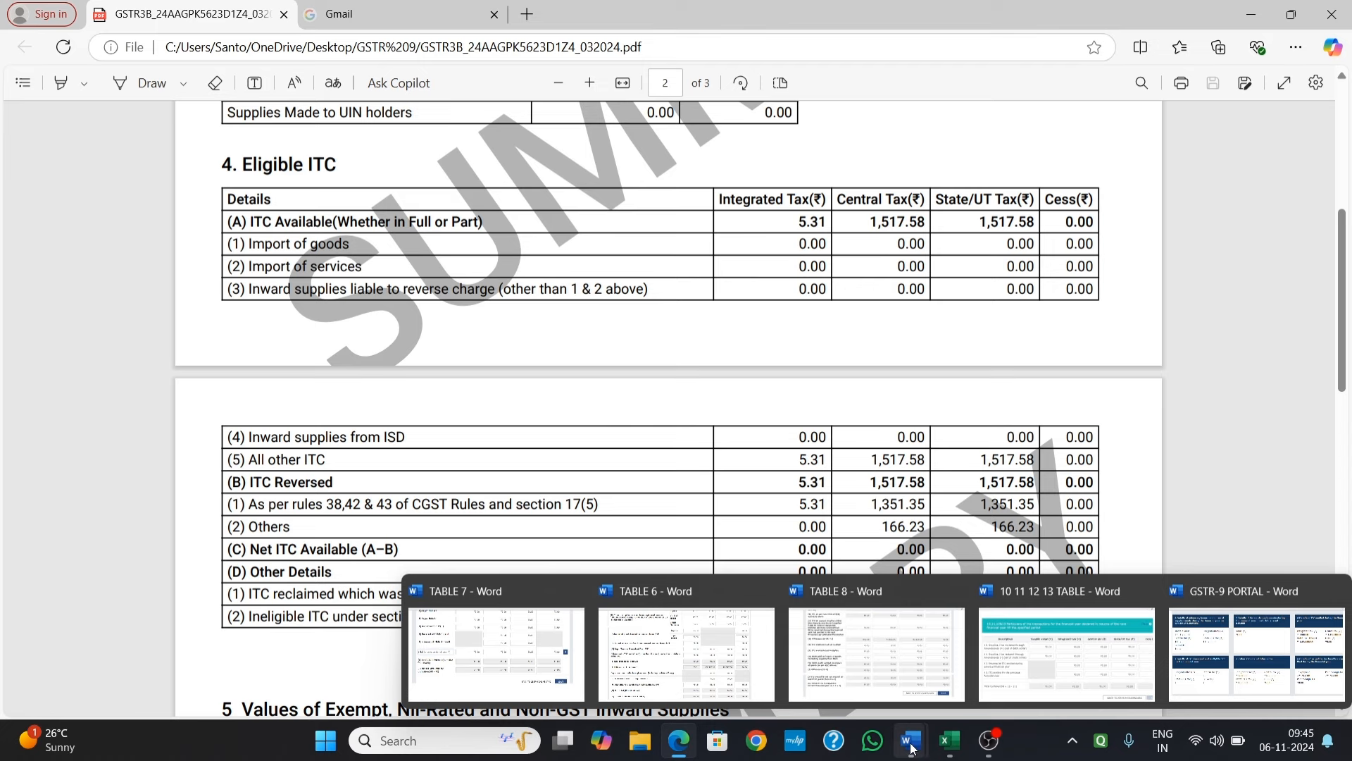
left_click(541, 645)
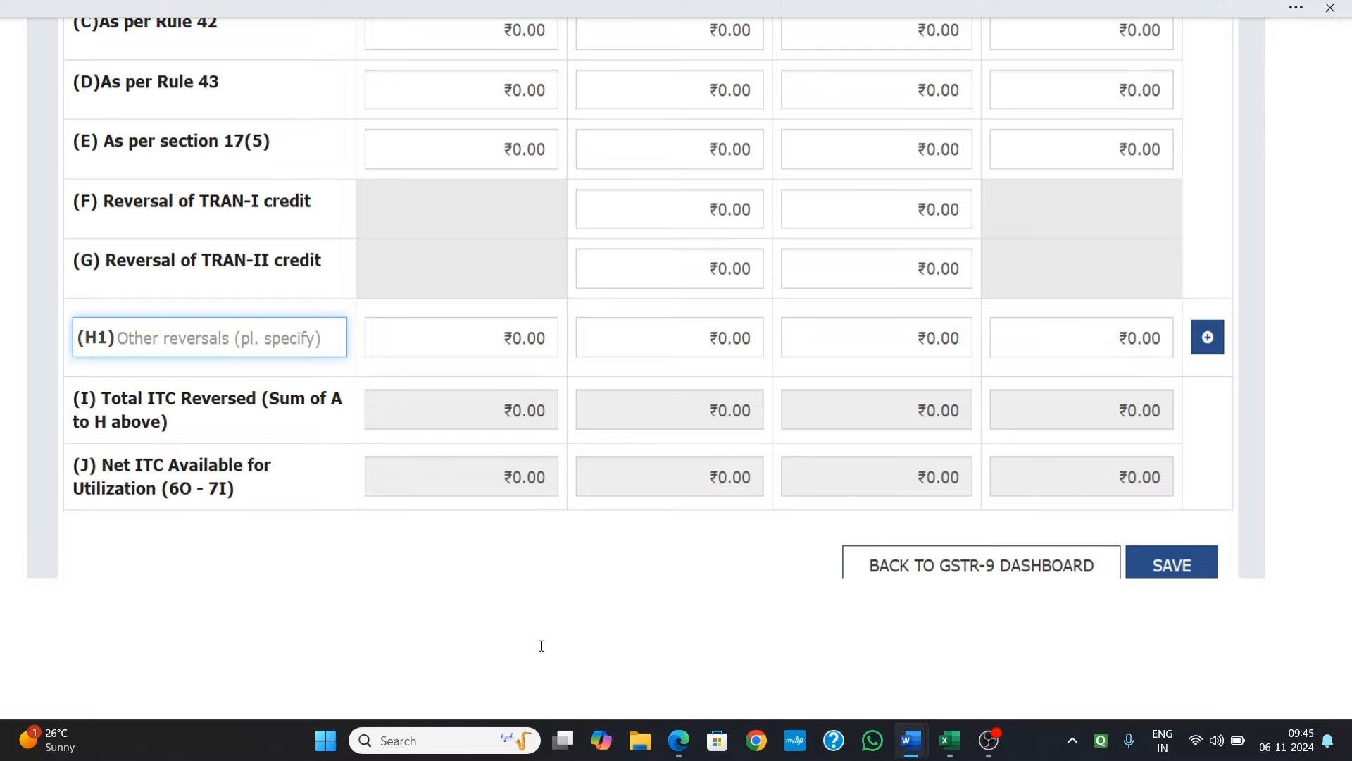
Switch to the TABLE 8 document and review Other ITC related information from its heading.
mouse_move(913, 748)
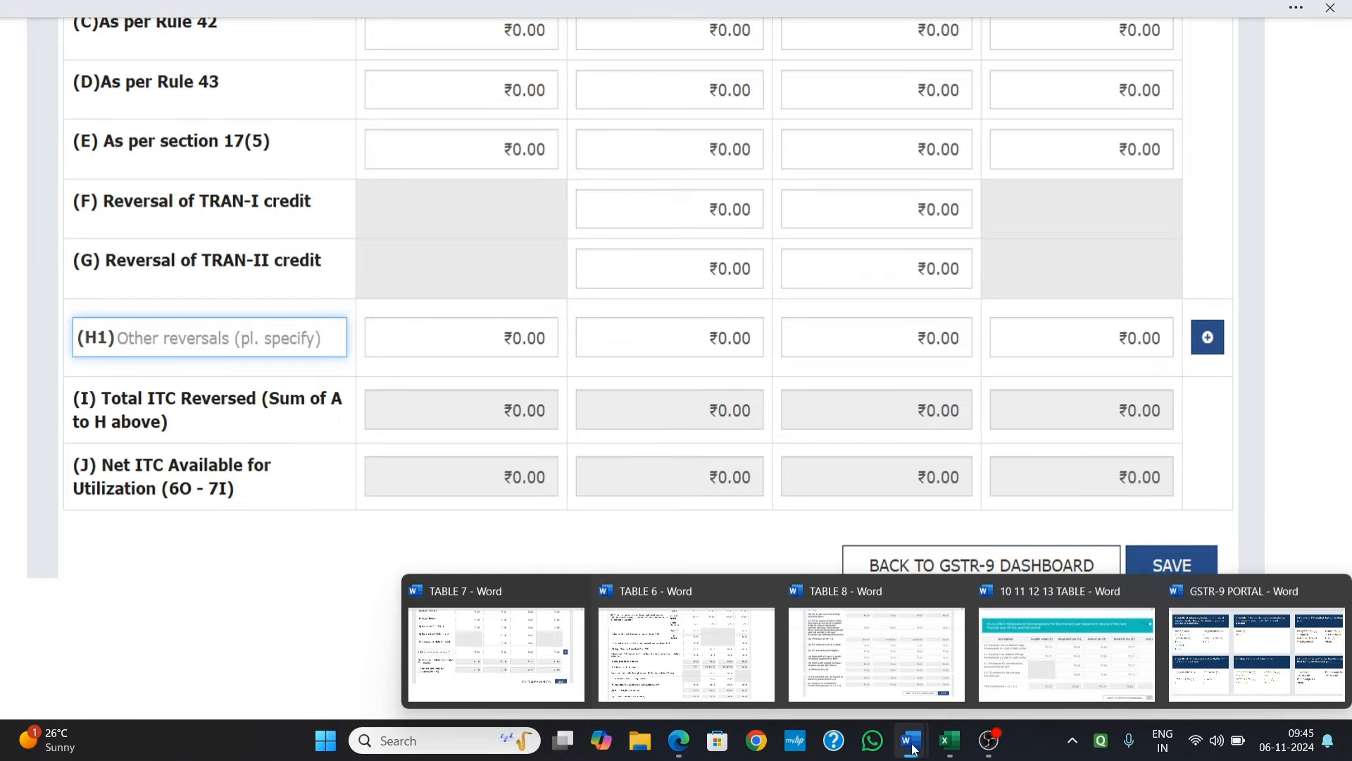
left_click(855, 625)
scroll(856, 617, "up", 3)
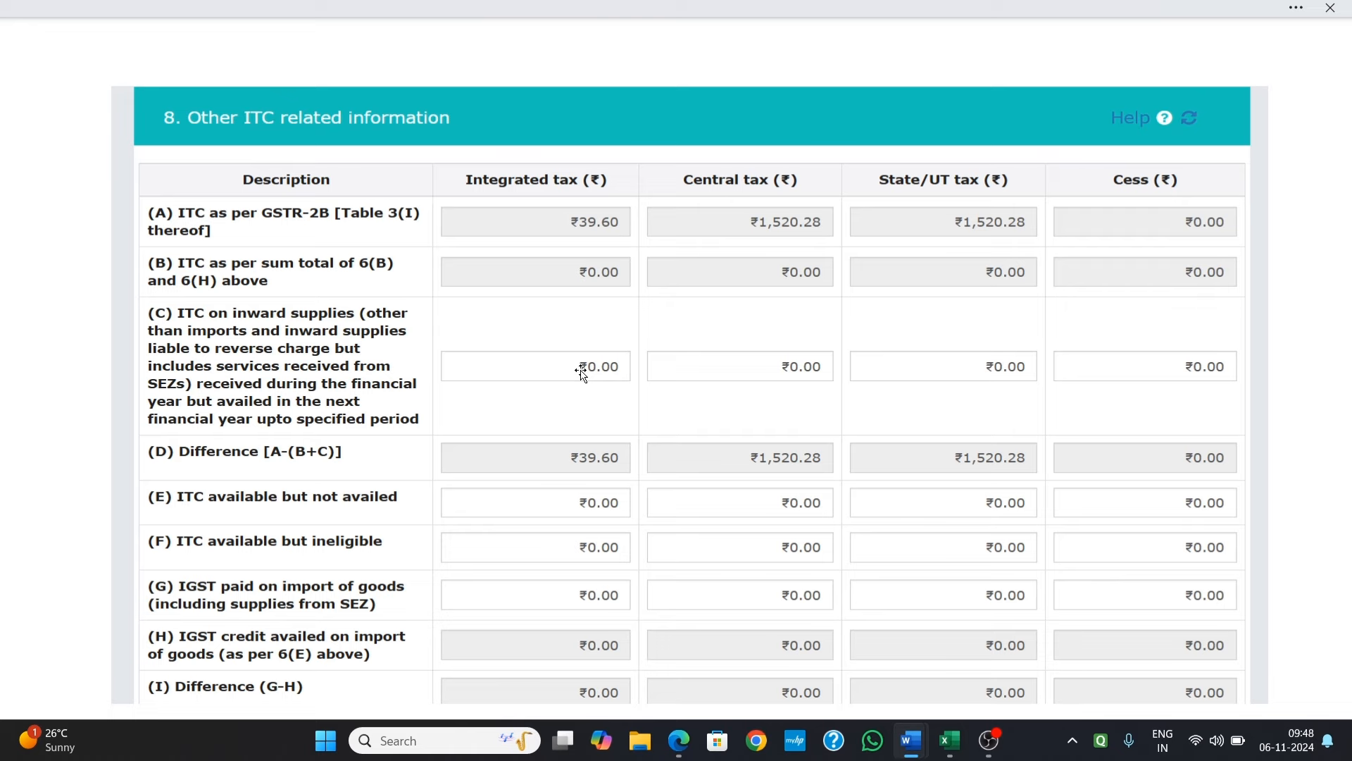
Review rows 12 and 13 on ITC reversal and ITC availed in the 10 11 12 13 TABLE document and return to TABLE 8.
mouse_move(918, 750)
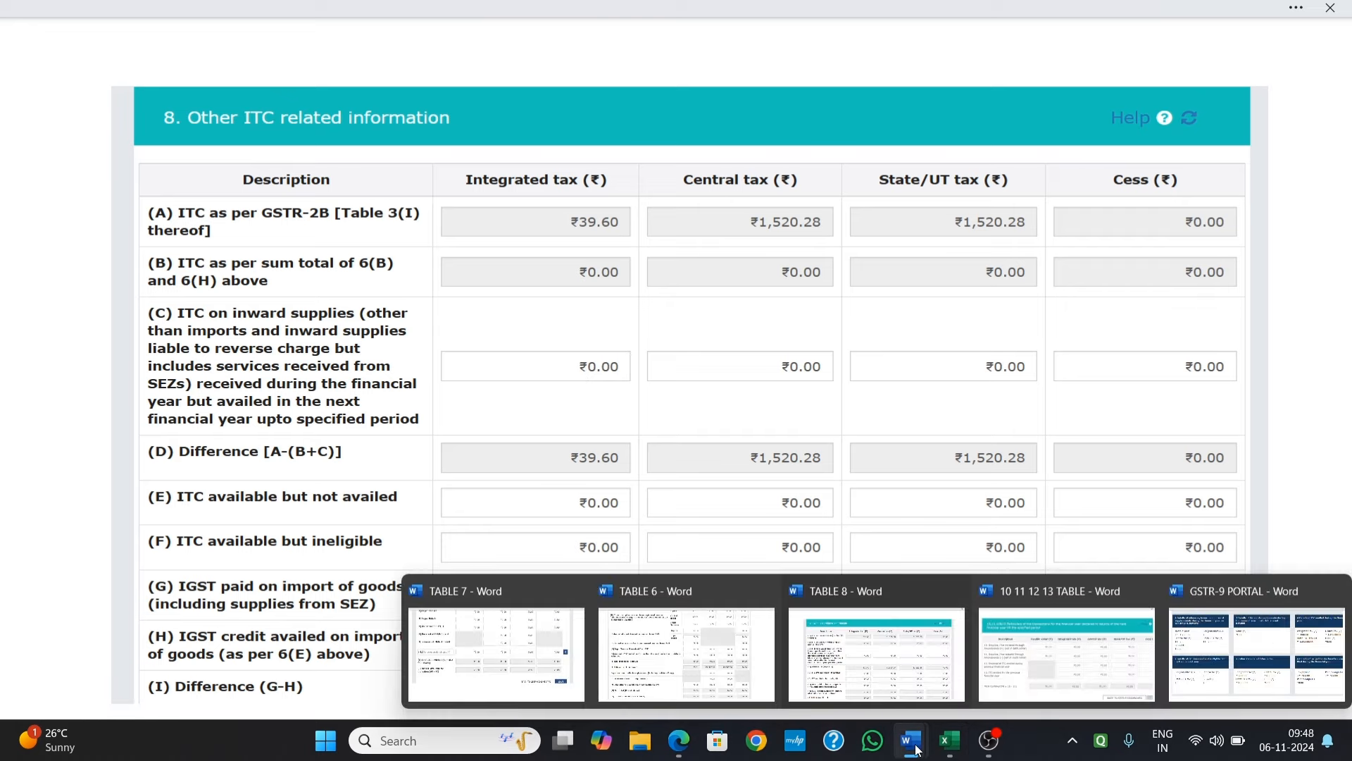
left_click(1110, 659)
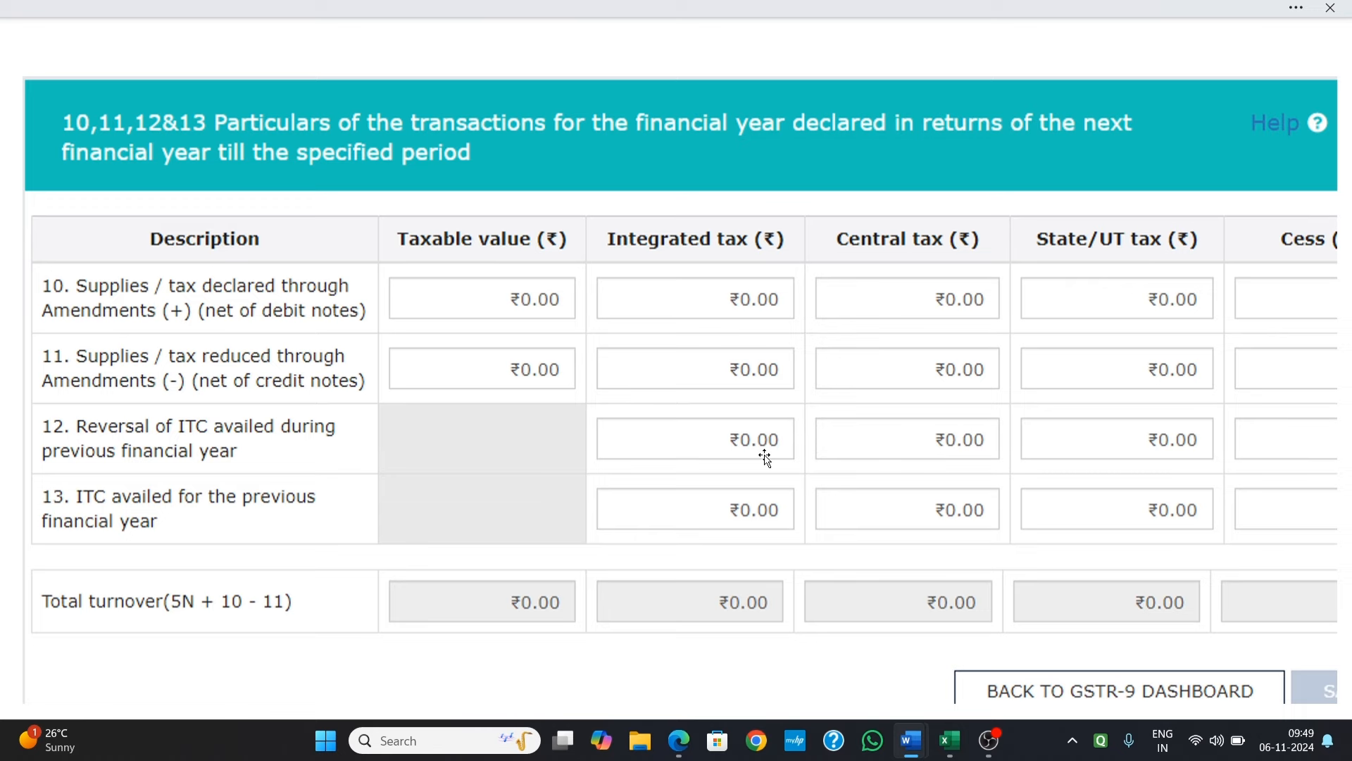
mouse_move(911, 740)
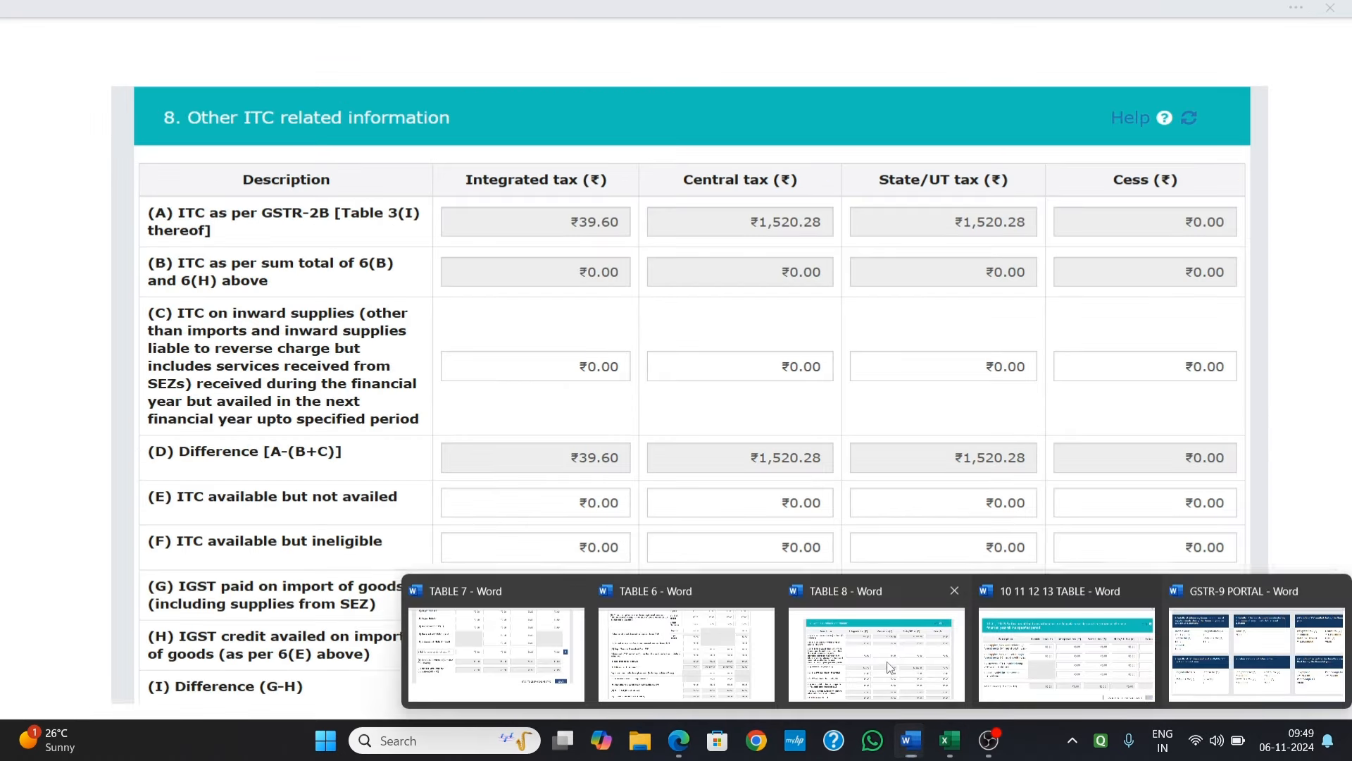
left_click(890, 668)
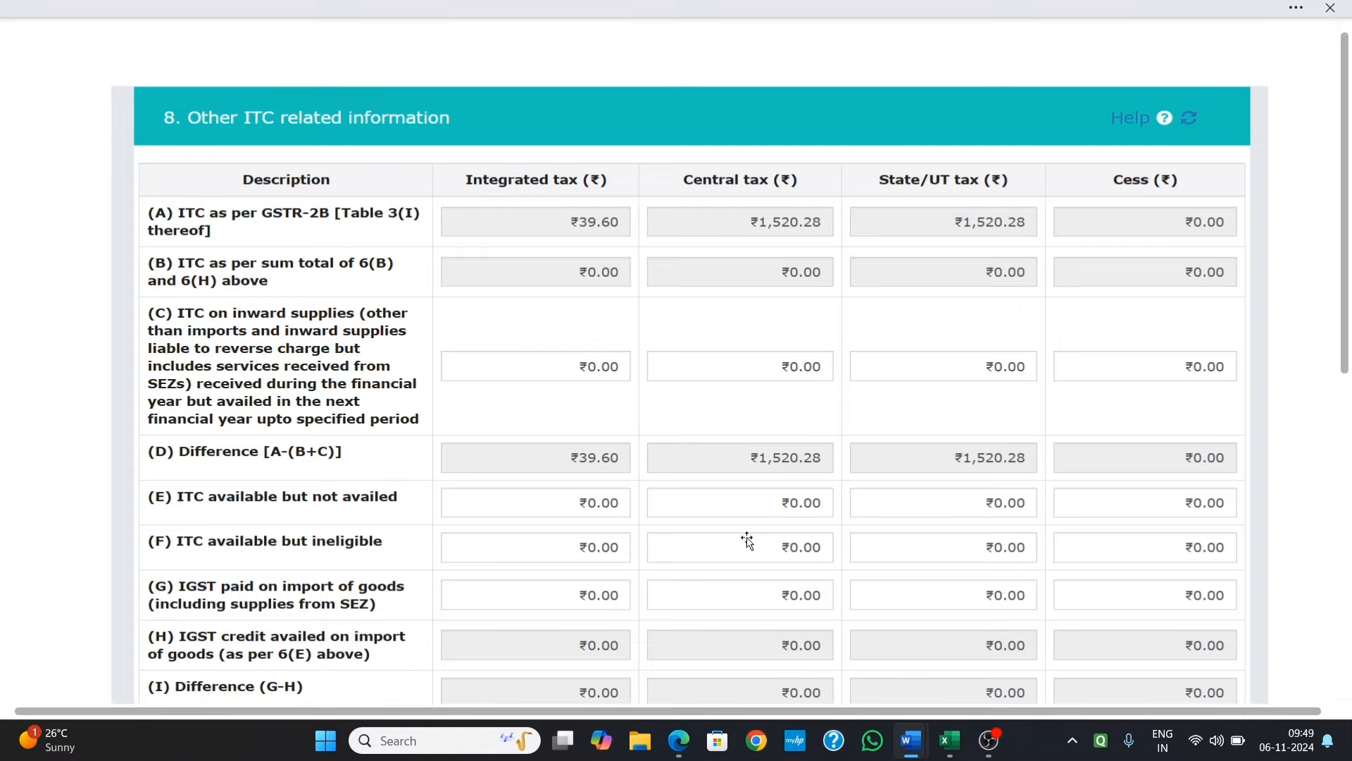
Review the Tally versus 3B ITC totals on the ITC sheet of the Excel reconciliation workbook and return to TABLE 8 in Word.
left_click(950, 740)
scroll(822, 555, "down", 5)
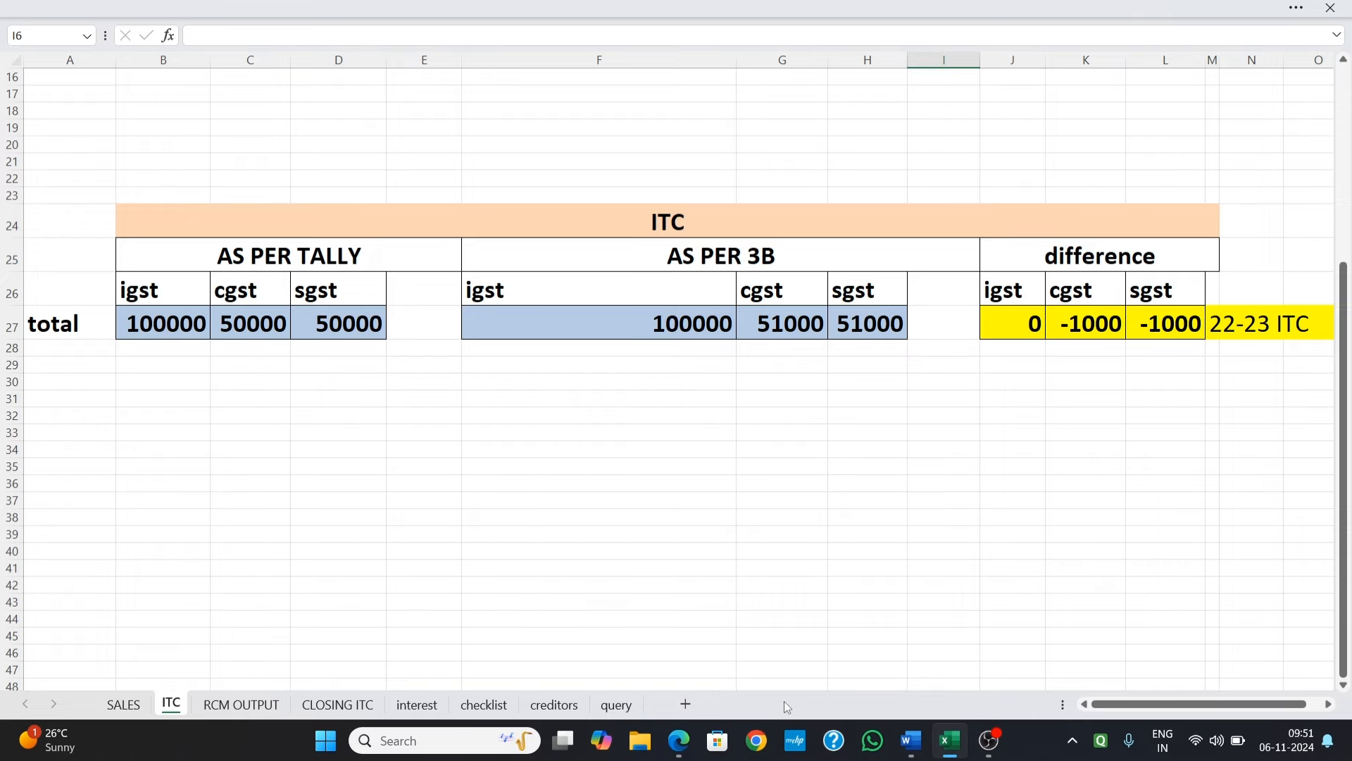
mouse_move(913, 749)
left_click(873, 659)
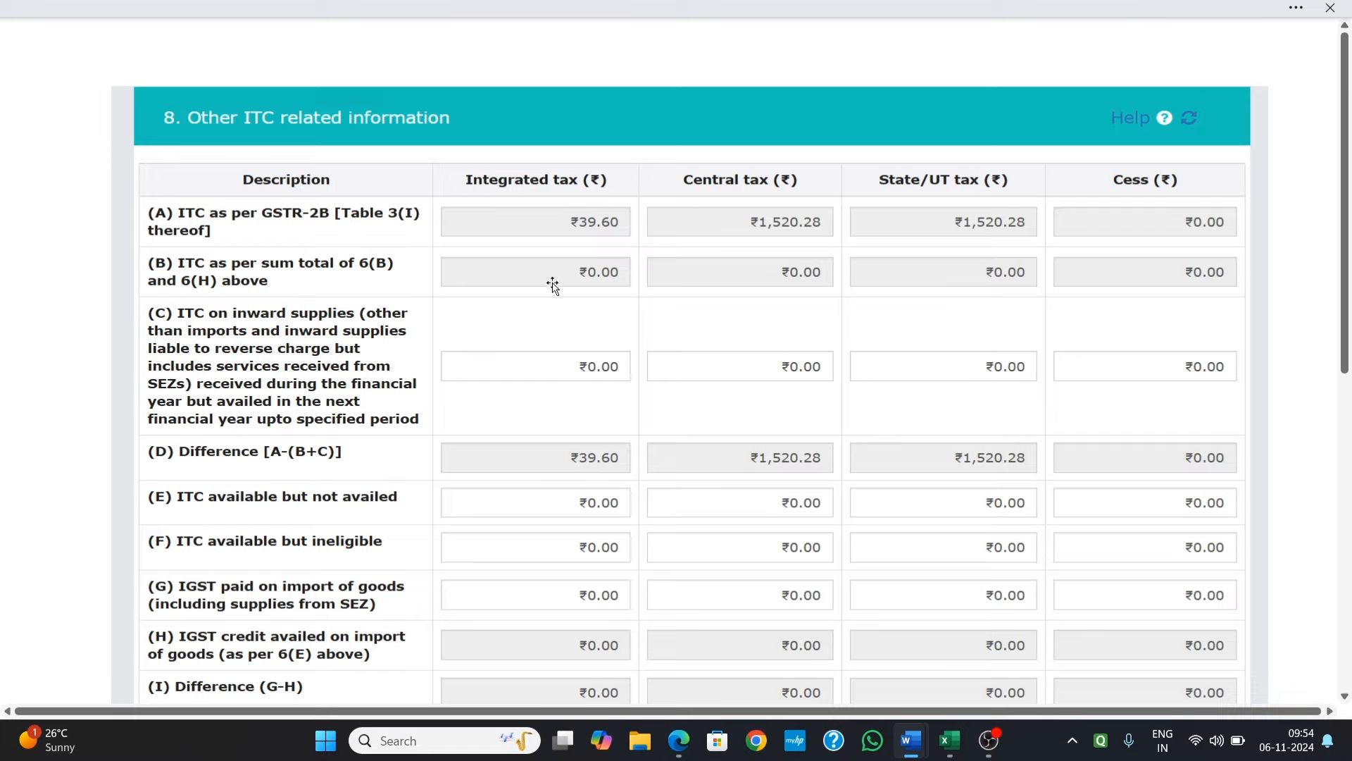
Inspect the cgst total as per 3B on the ITC sheet in Excel and return to TABLE 8 in Word.
mouse_move(950, 740)
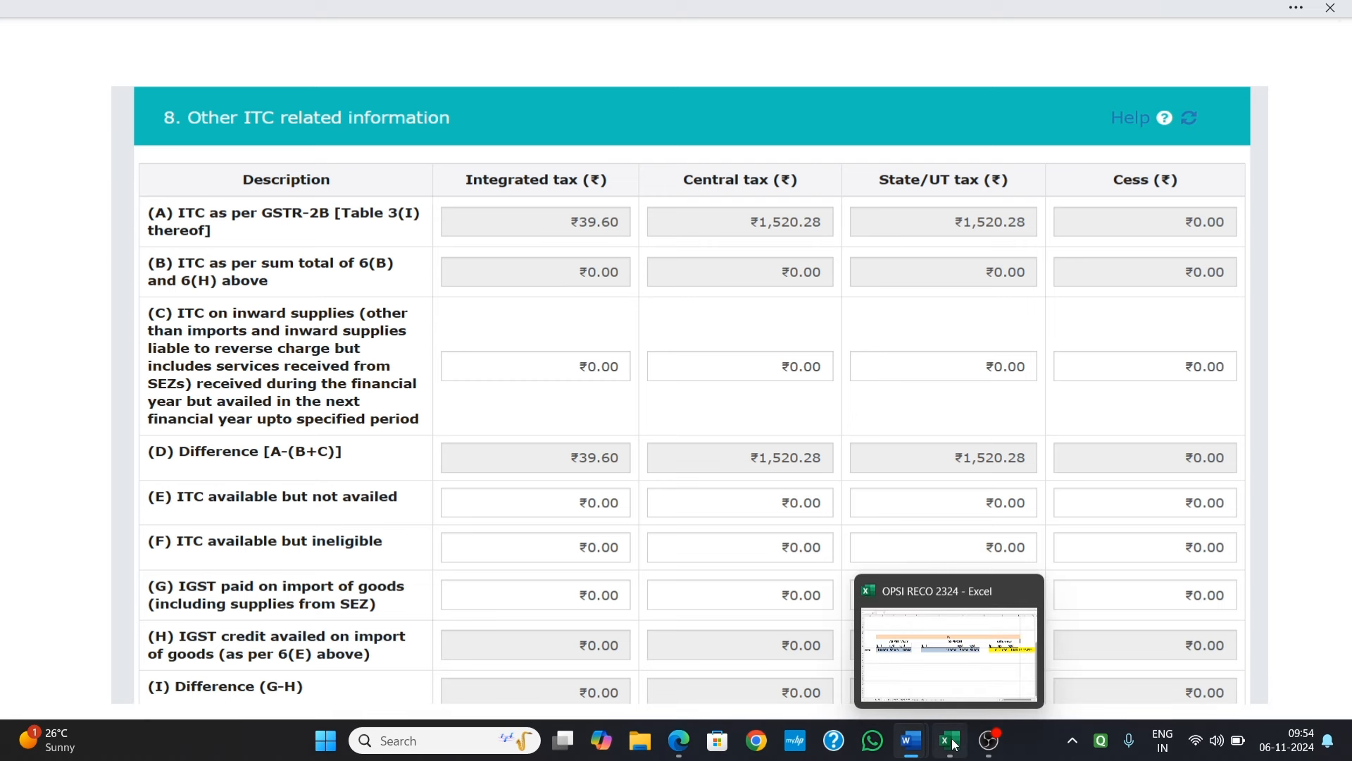
left_click(966, 677)
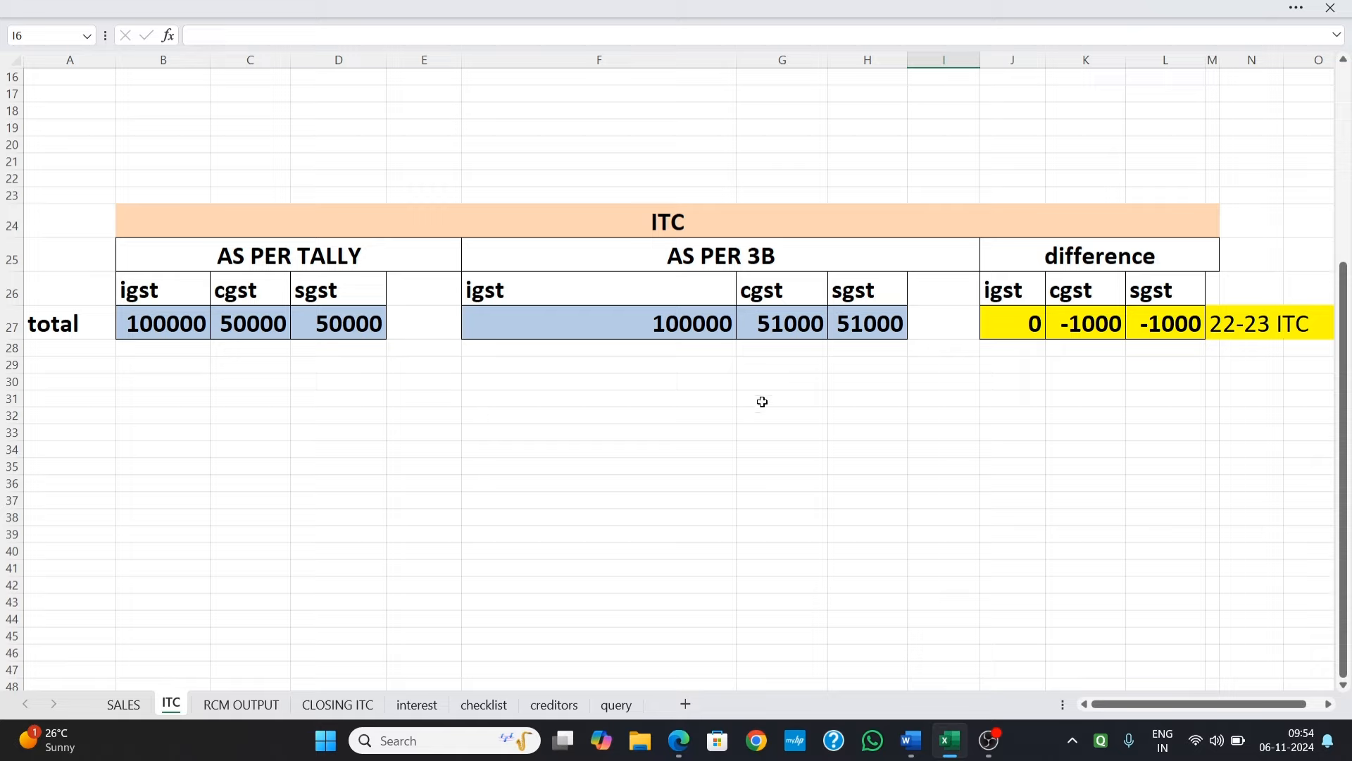
left_click(790, 321)
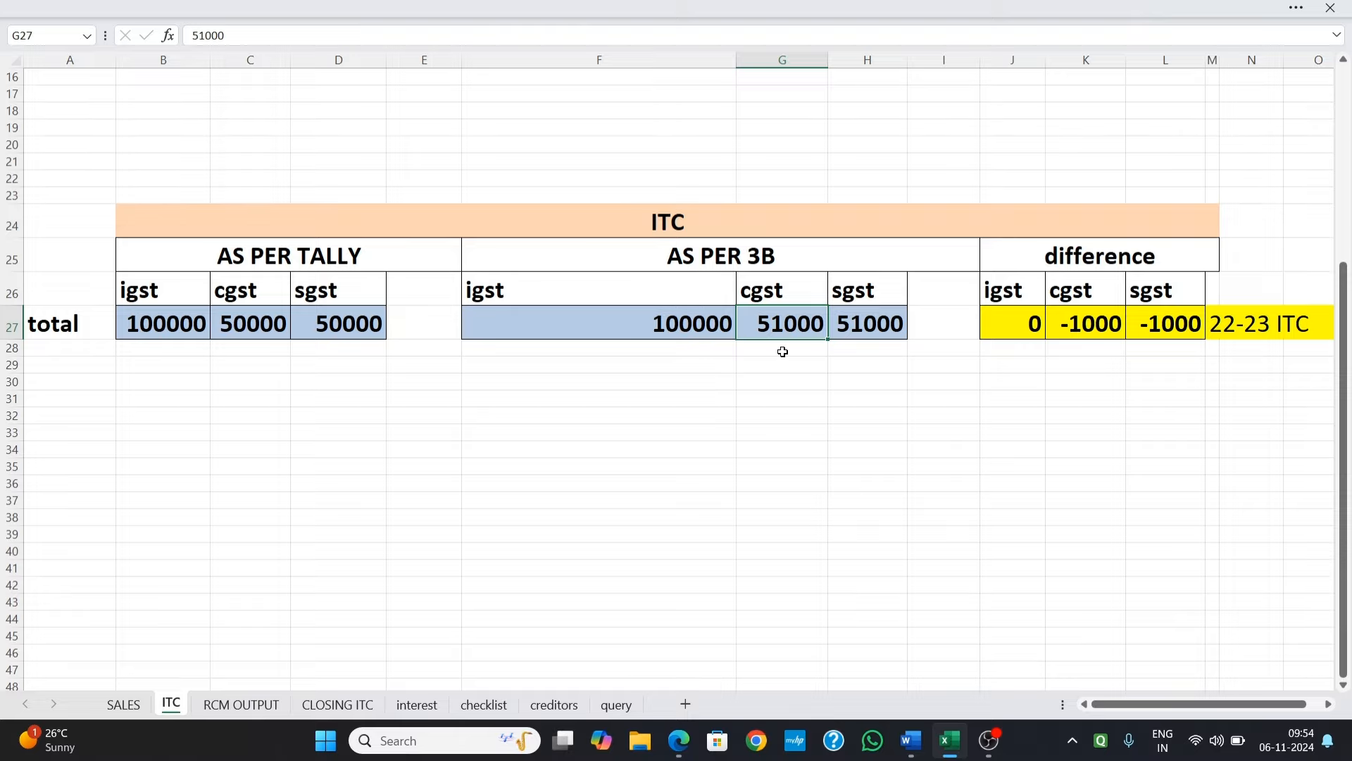
mouse_move(911, 739)
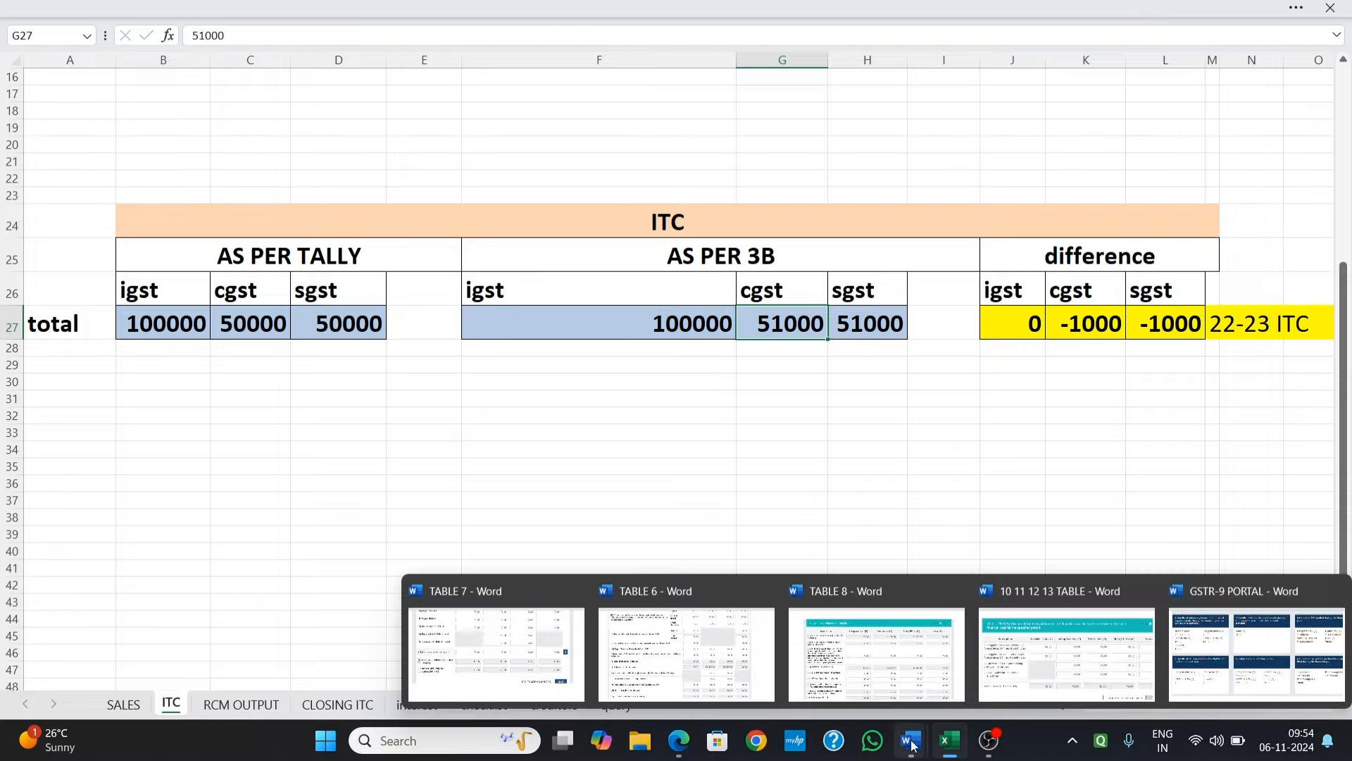
left_click(928, 680)
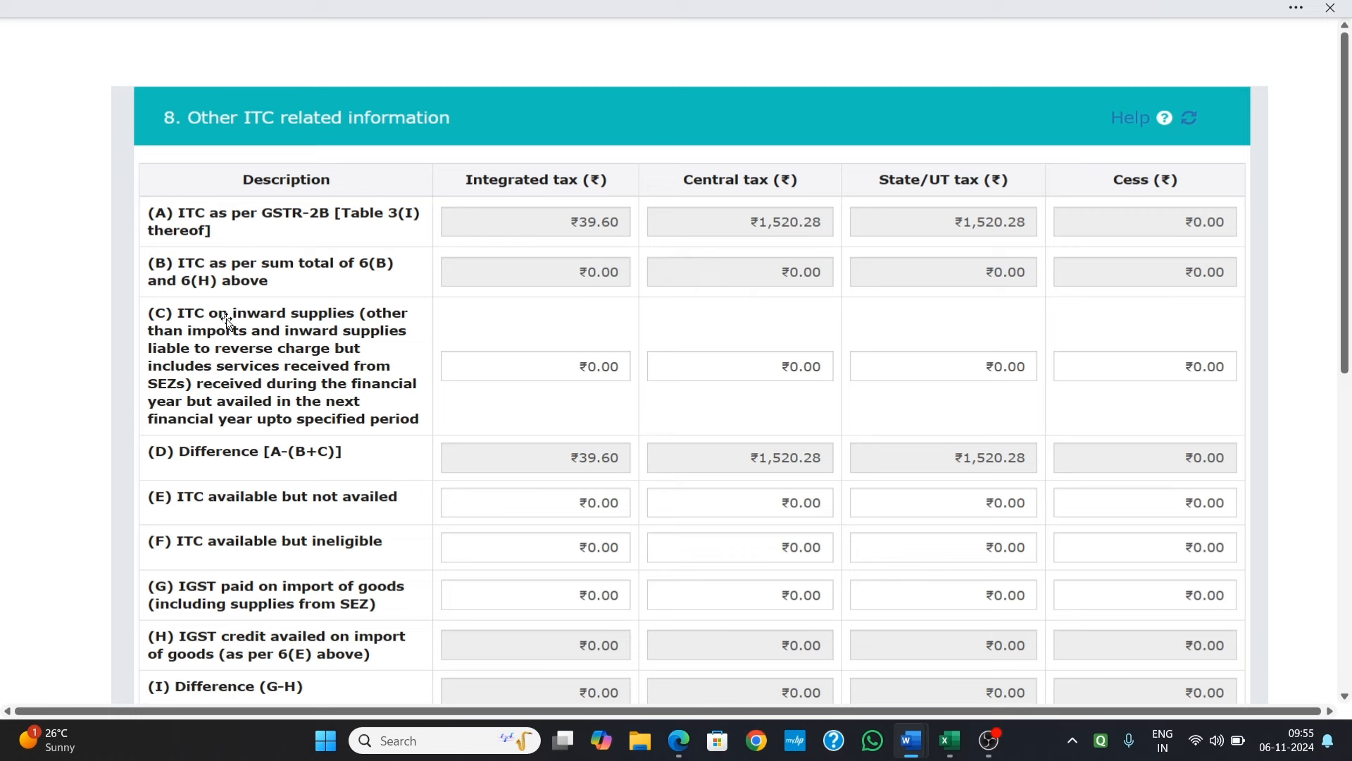
Examine Table 8 from the GSTR-2B ITC row (A) through the total ITC to be lapsed row (K) and return to its heading.
scroll(226, 313, "down", 1)
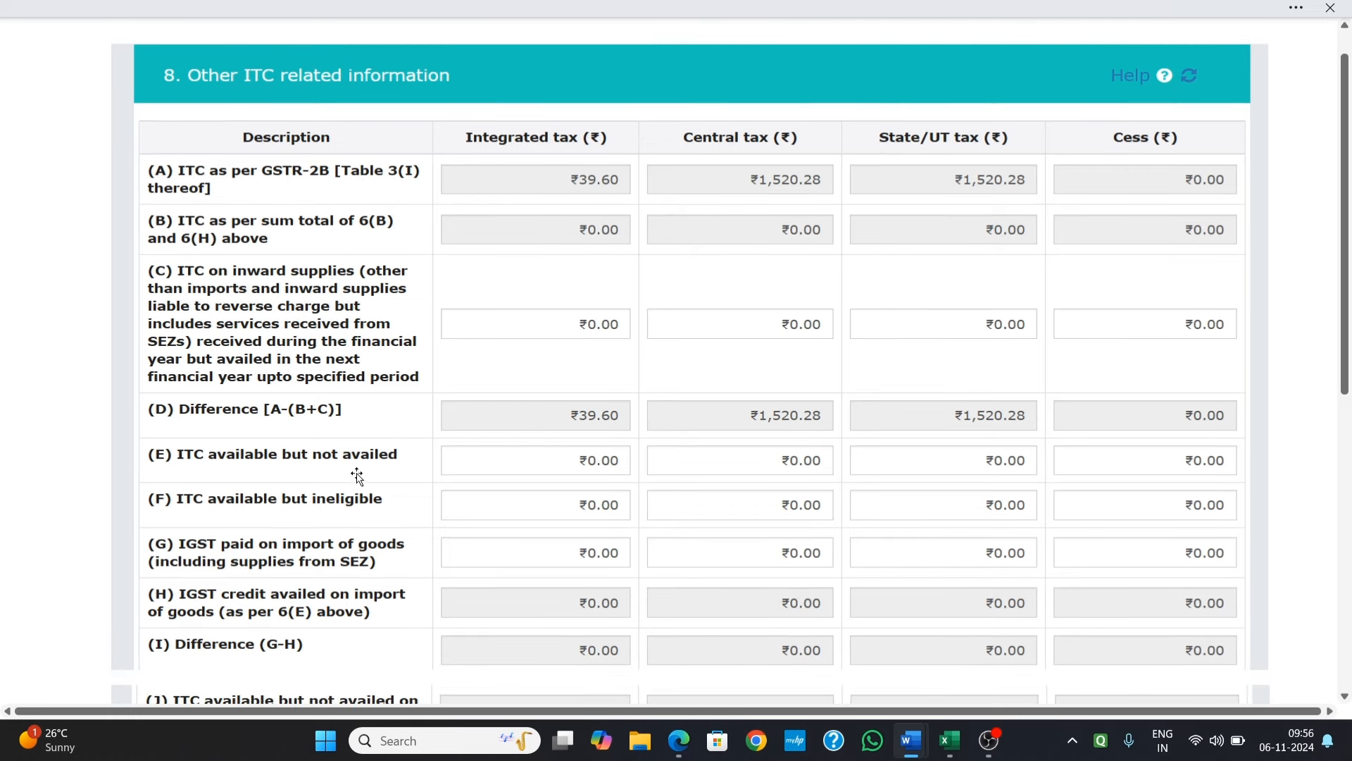
scroll(210, 475, "down", 1)
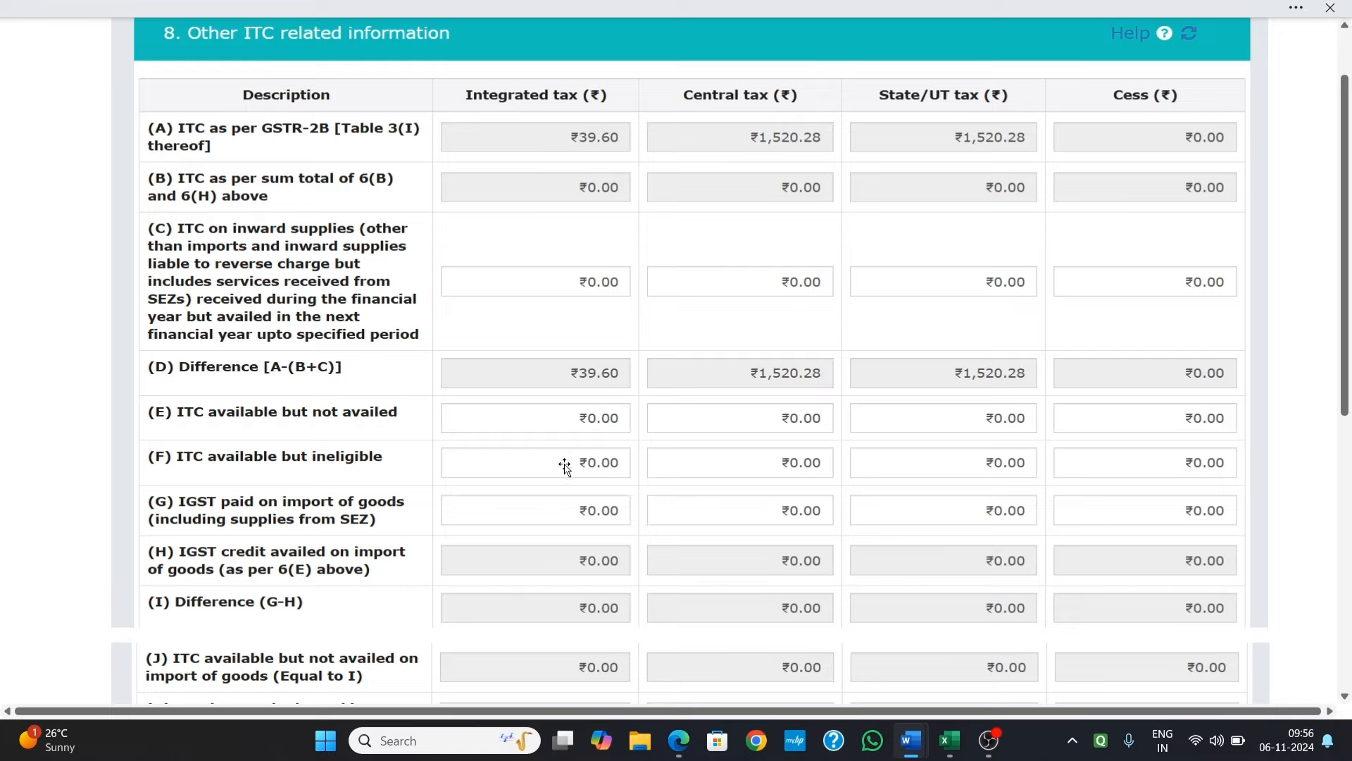
scroll(562, 468, "down", 1)
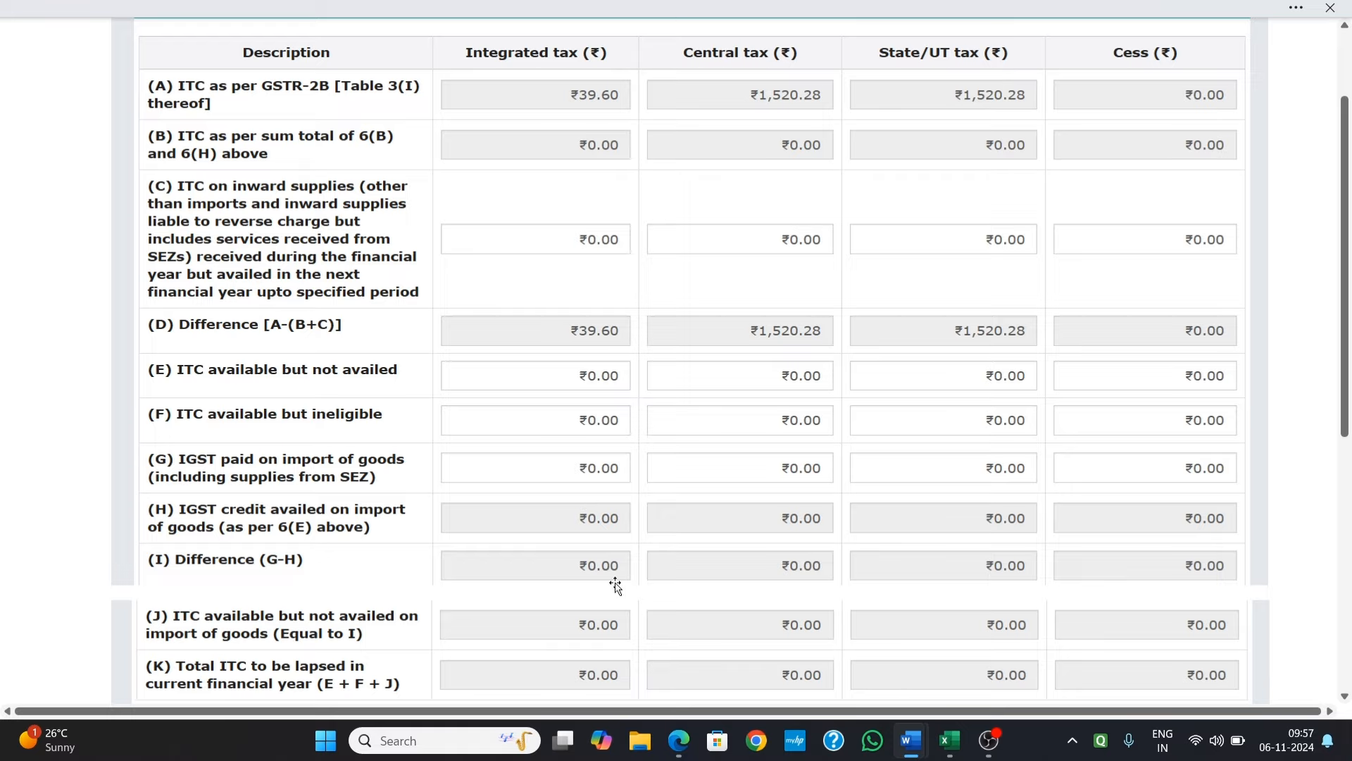
scroll(616, 585, "down", 1)
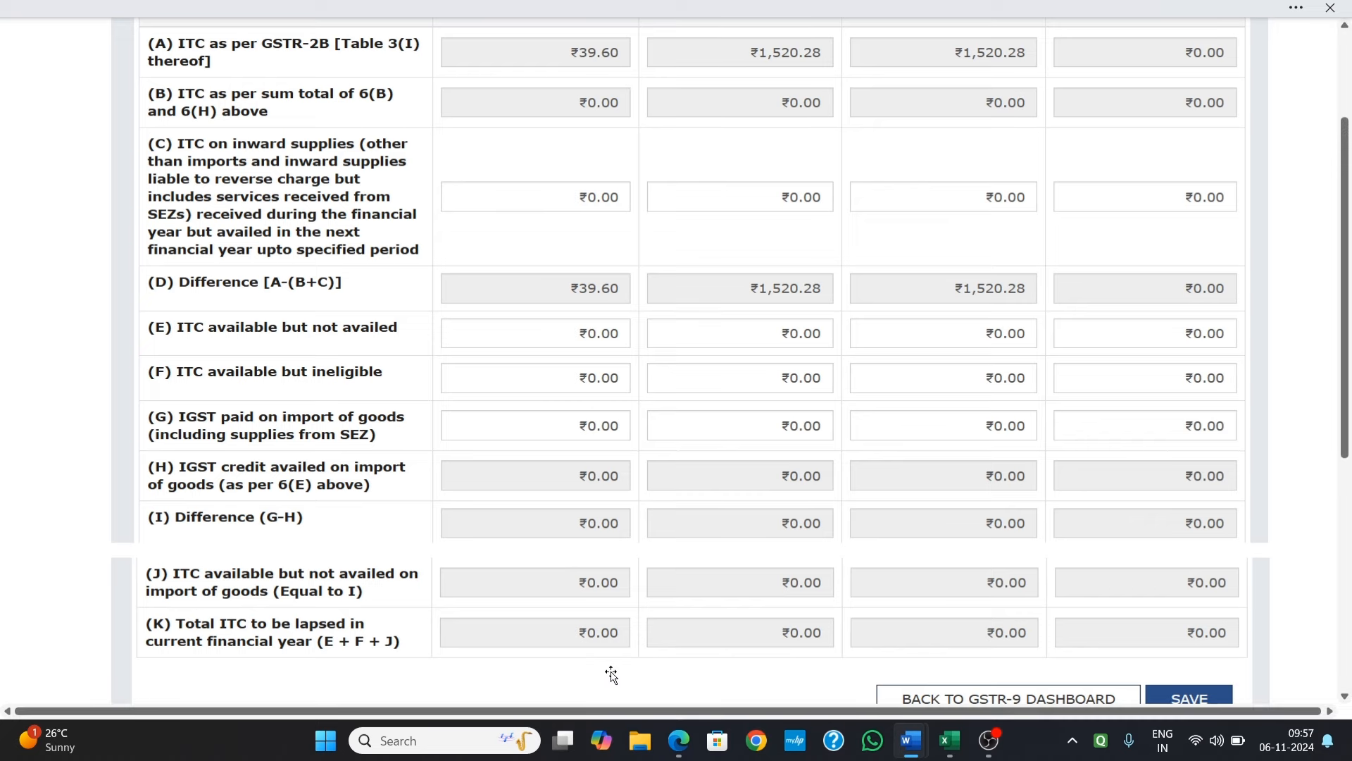
scroll(612, 673, "up", 1)
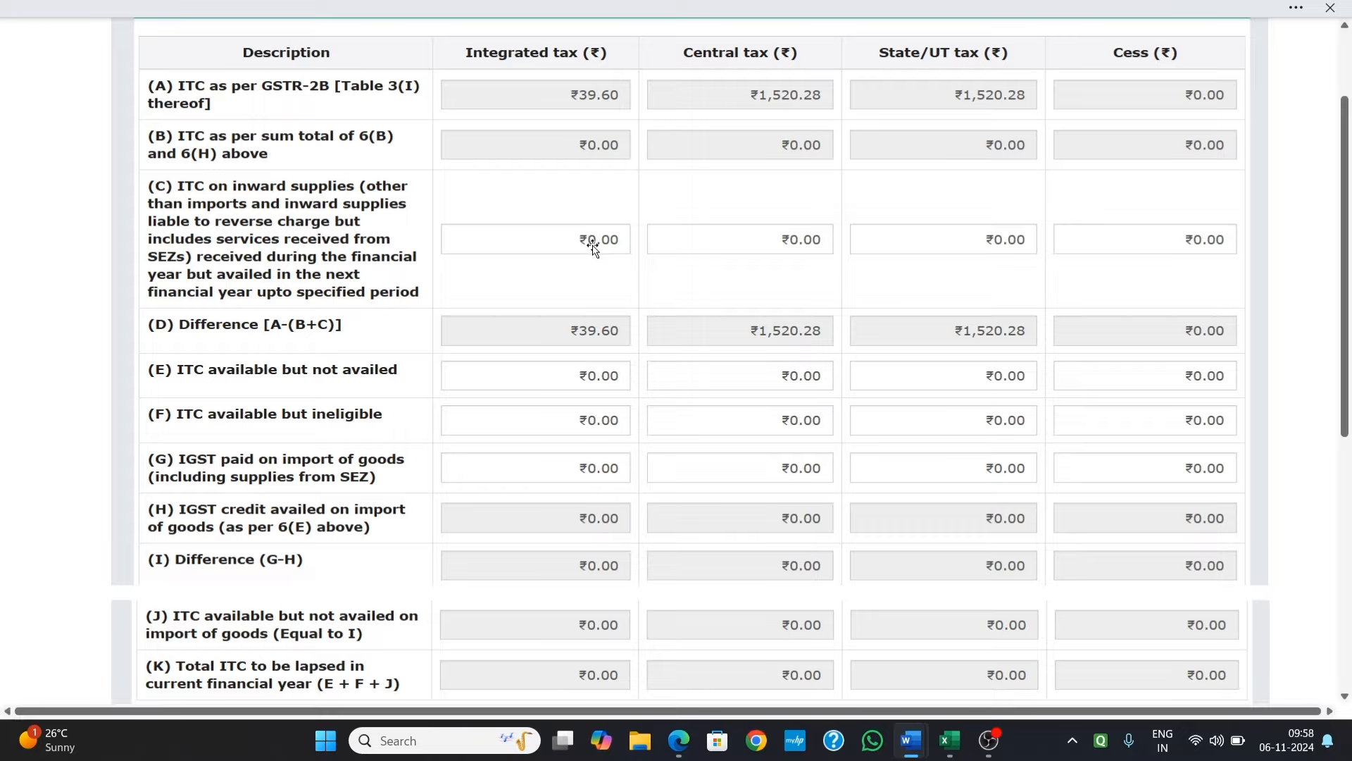
scroll(615, 273, "down", 1)
scroll(615, 273, "down", 1)
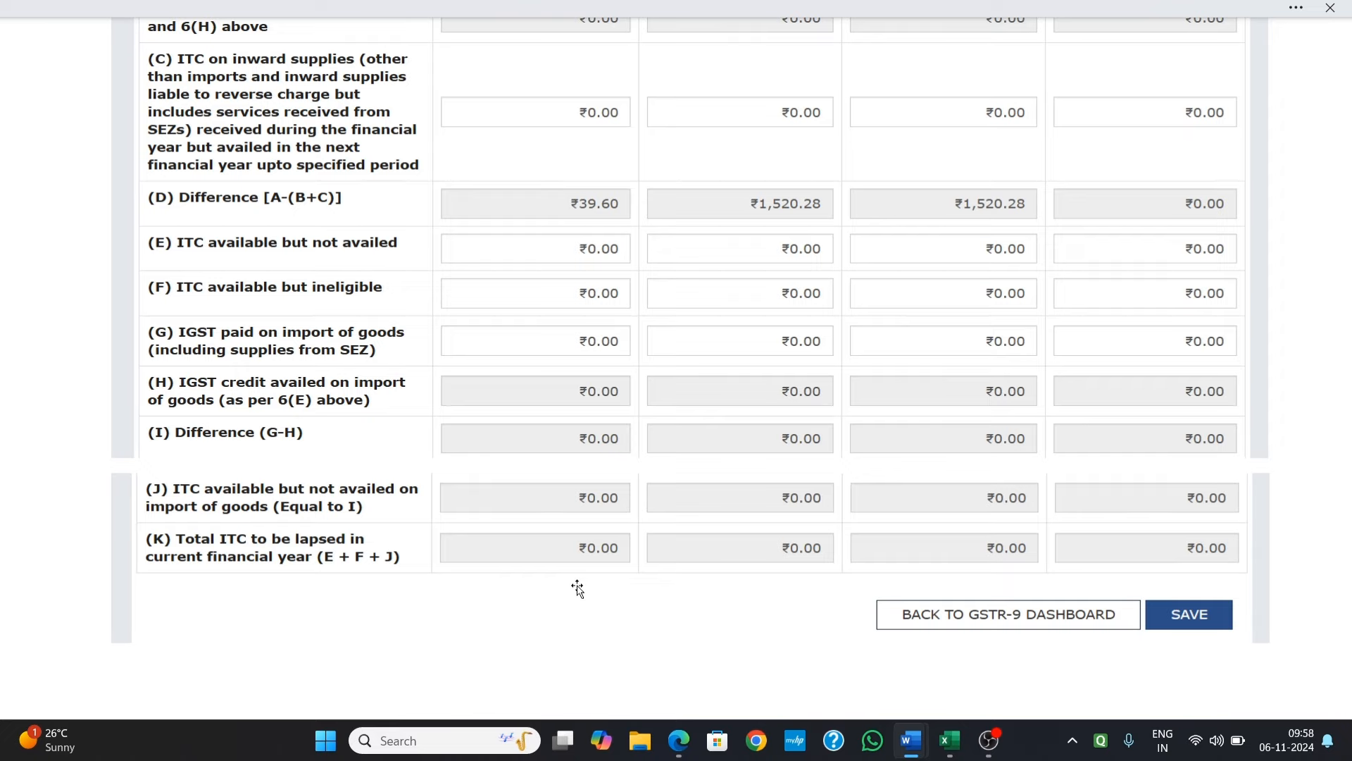
scroll(612, 644, "up", 3)
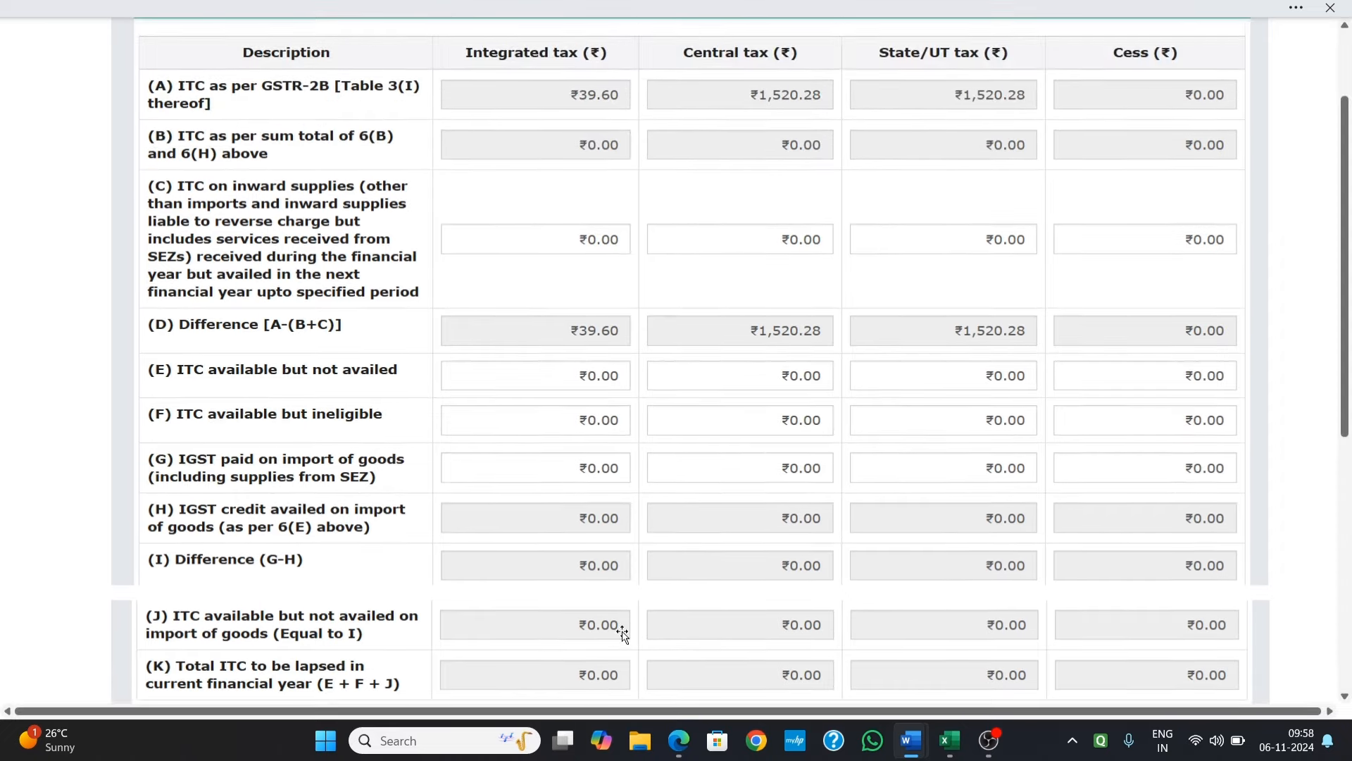
scroll(623, 634, "up", 2)
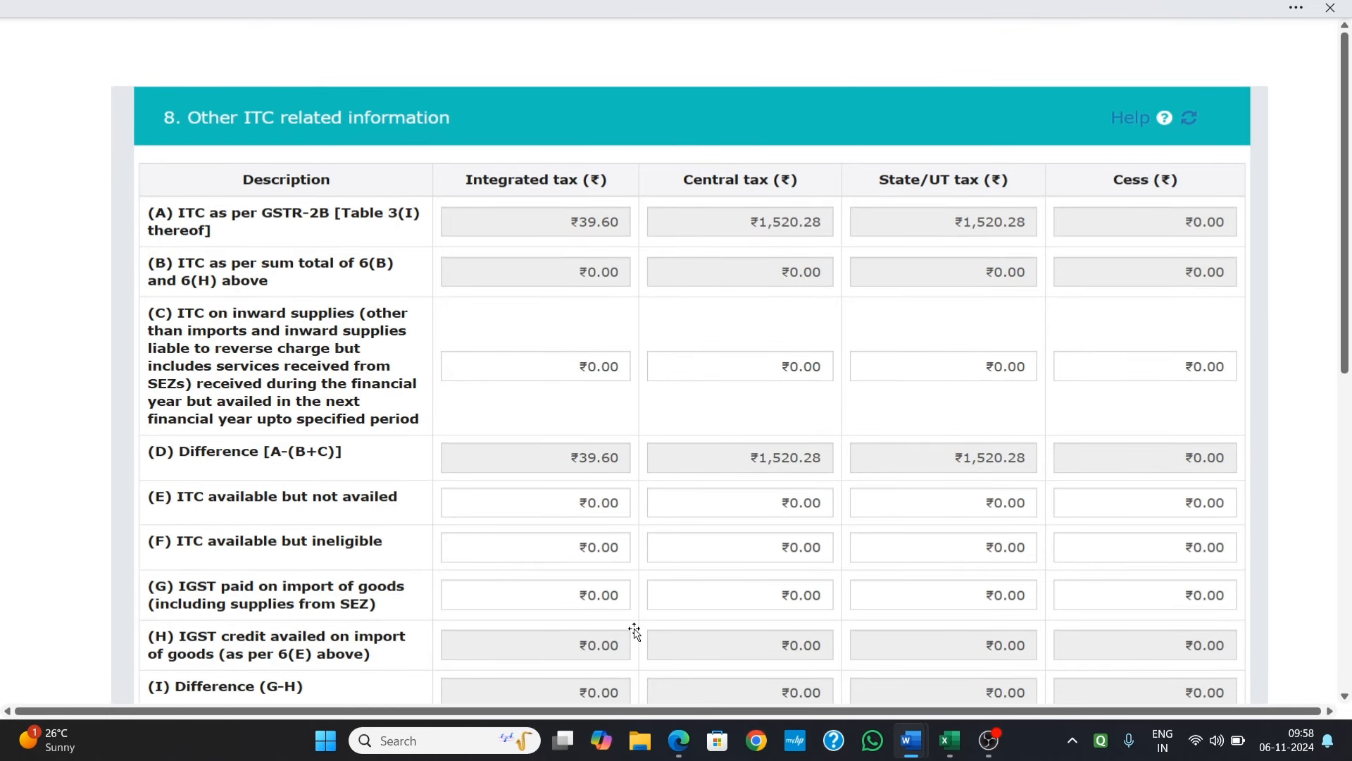